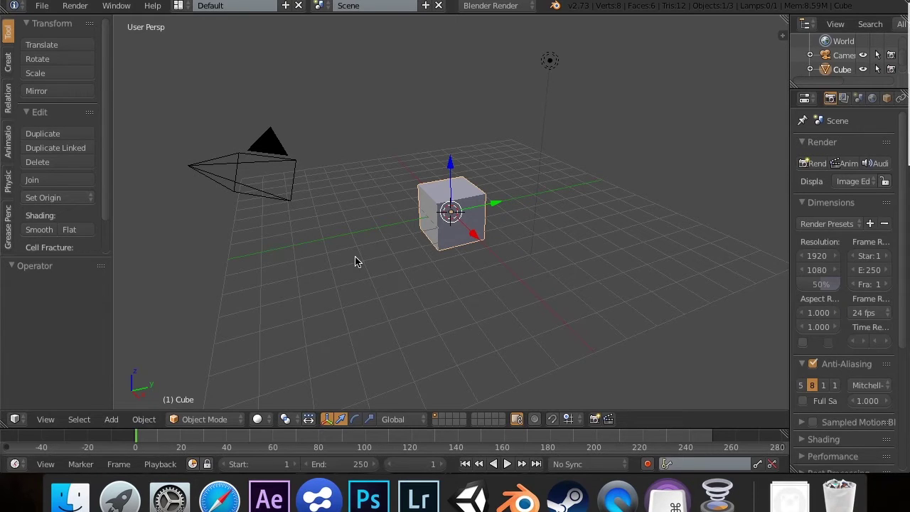
Step: Examine the modifiers that can be added to the cube
scroll(878, 100, "down", 3)
left_click(875, 99)
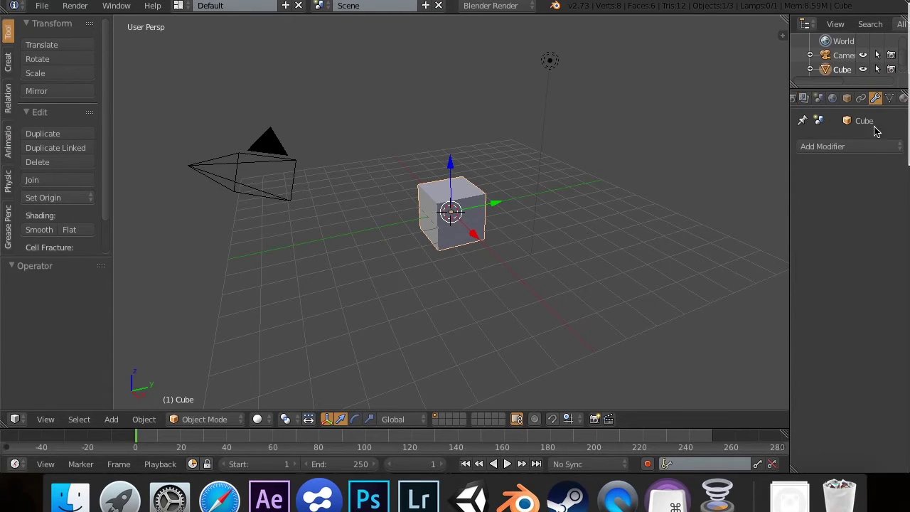
left_click(859, 146)
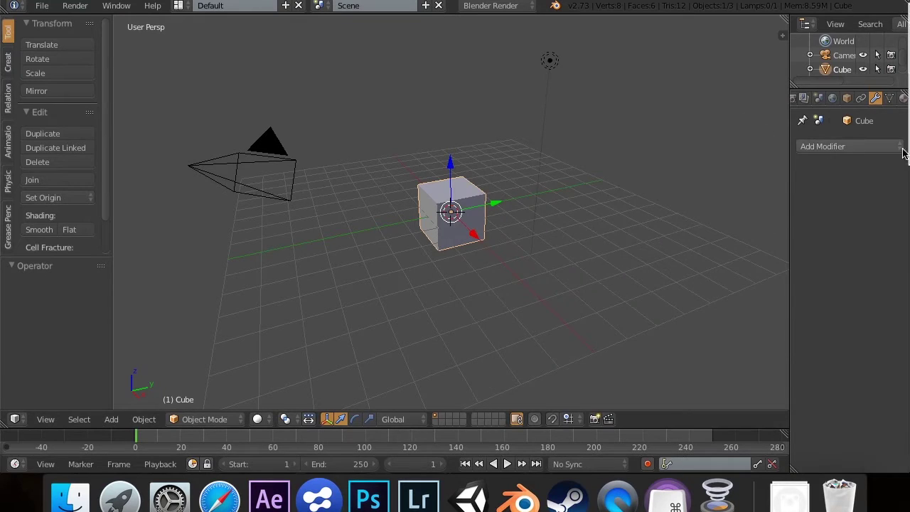
left_click(898, 148)
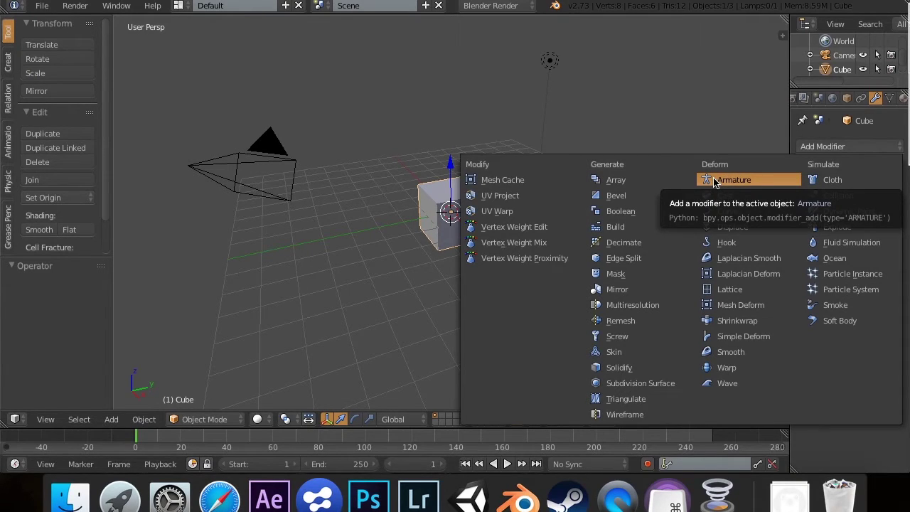
left_click(816, 148)
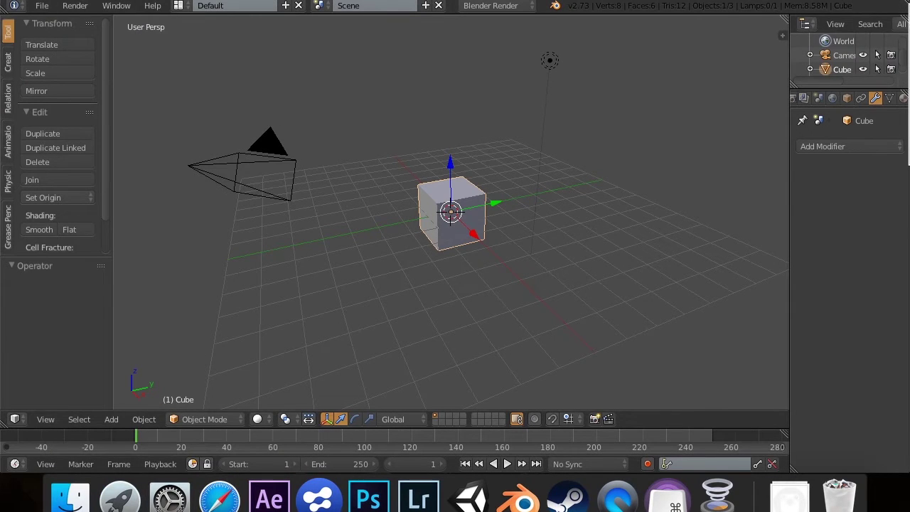
Step: Reload the start-up file to return to a fresh default scene
key("super+n")
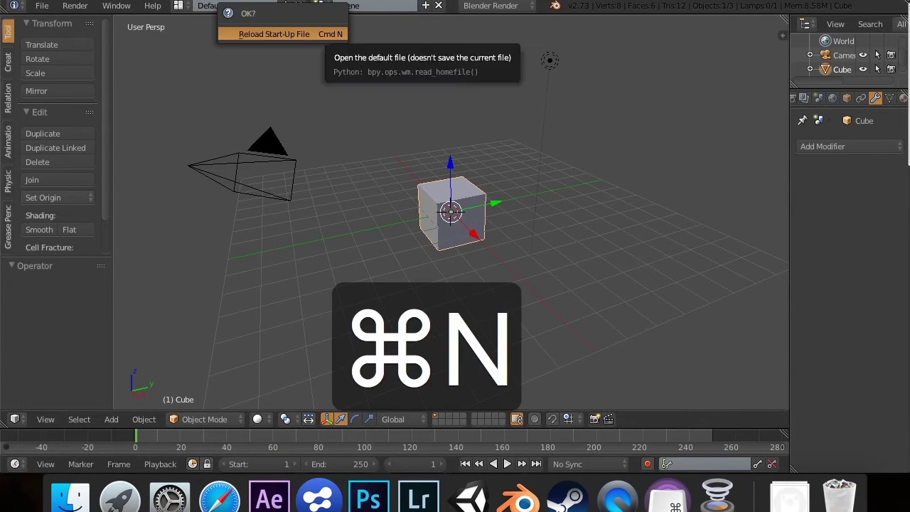
key("Return")
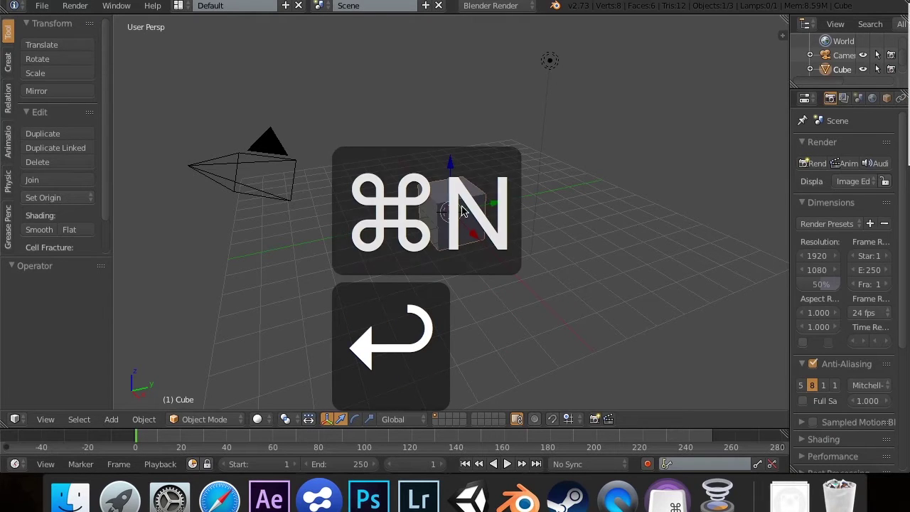
Step: Examine the default cube from several sides and distances
scroll(554, 212, "left", 3)
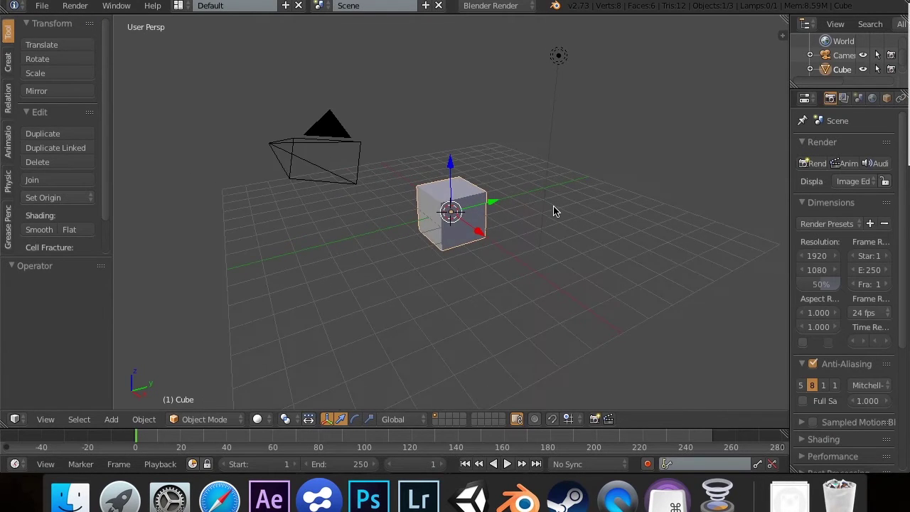
scroll(555, 211, "right", 3)
scroll(555, 212, "up", 6)
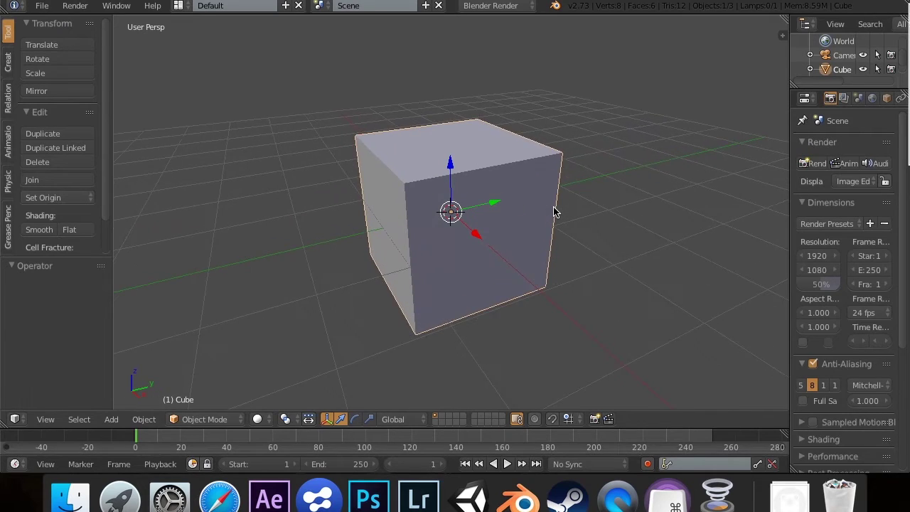
scroll(554, 211, "down", 4)
scroll(554, 211, "right", 4)
scroll(554, 211, "left", 2)
scroll(554, 211, "left", 6)
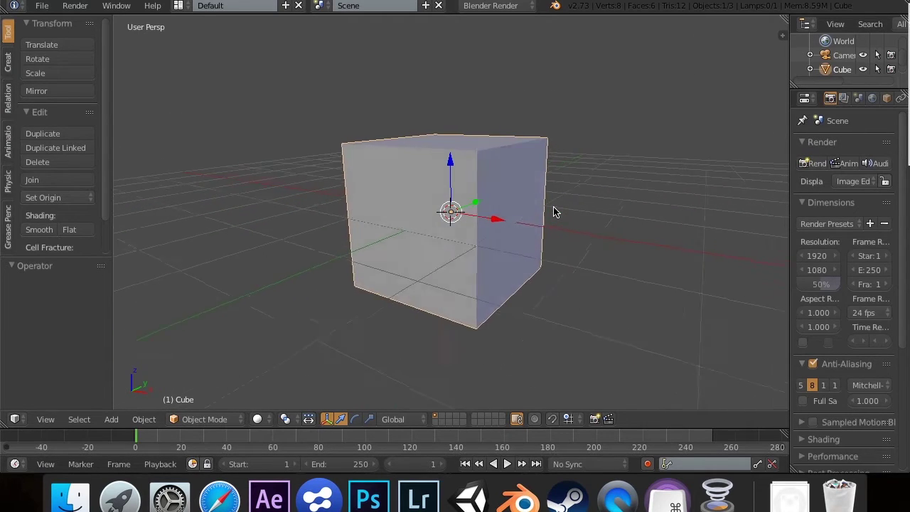
scroll(554, 211, "up", 4)
scroll(554, 211, "right", 2)
scroll(554, 211, "down", 6)
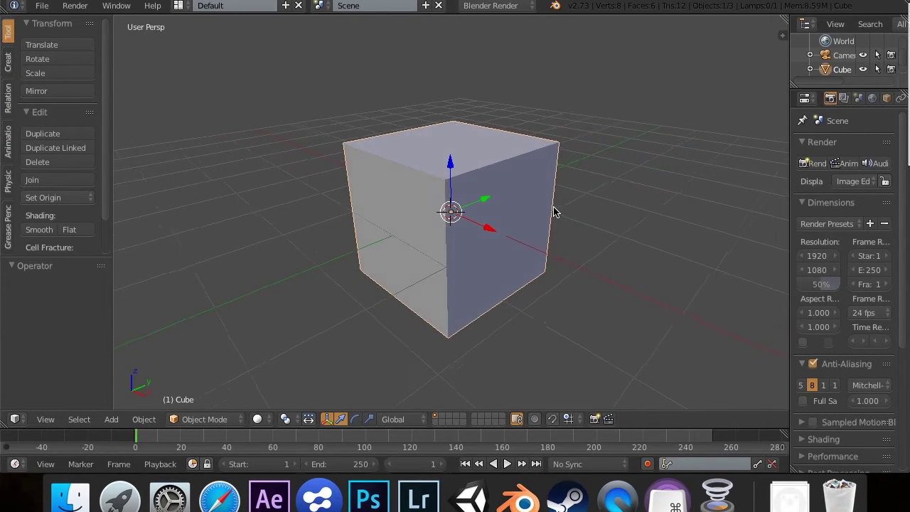
scroll(555, 212, "left", 6)
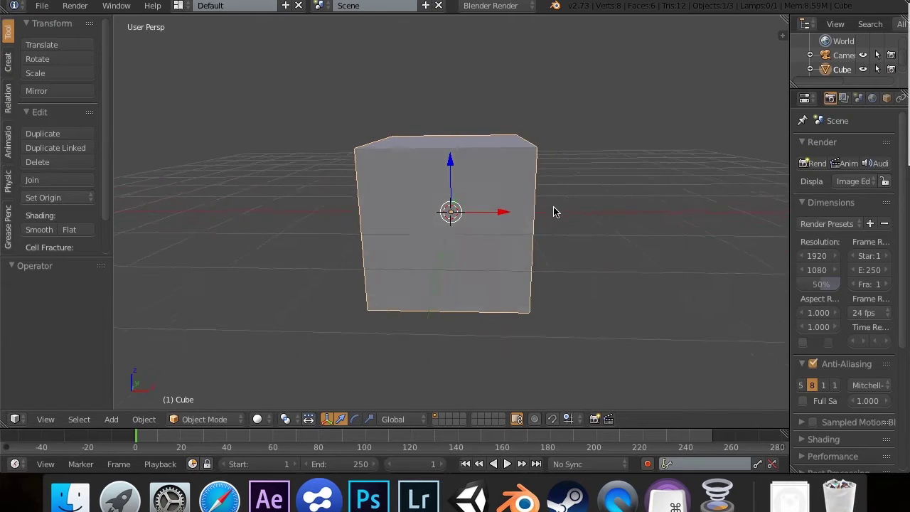
scroll(554, 212, "up", 2)
scroll(554, 212, "down", 3)
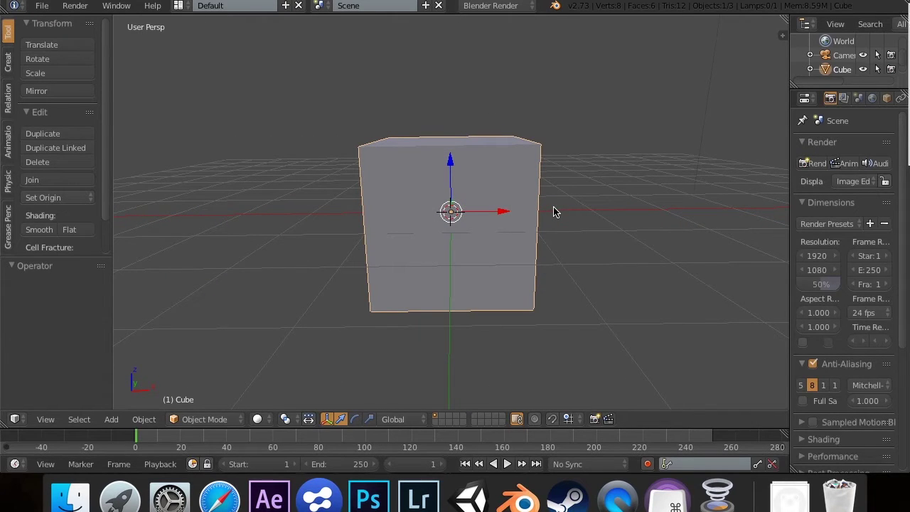
Step: Add a single-bone armature at the centre of the cube and show the scene in front orthographic view
key("shift+a")
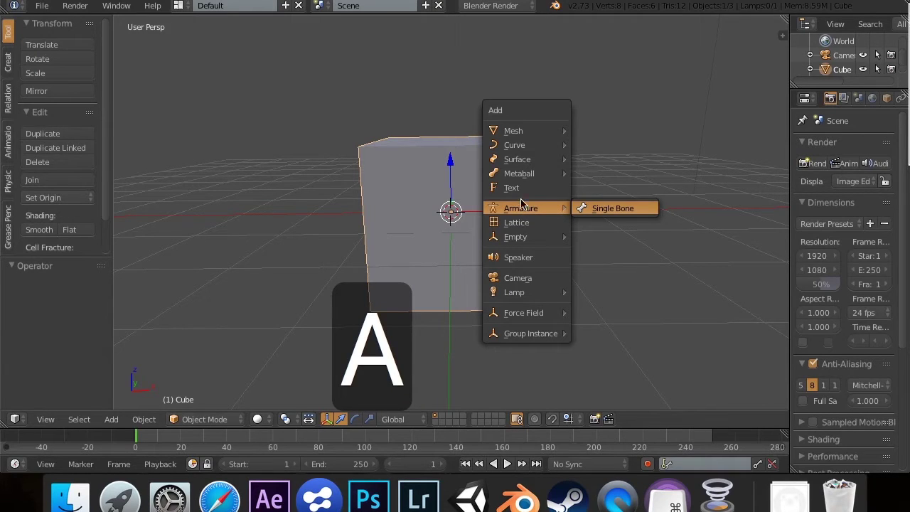
left_click(617, 210)
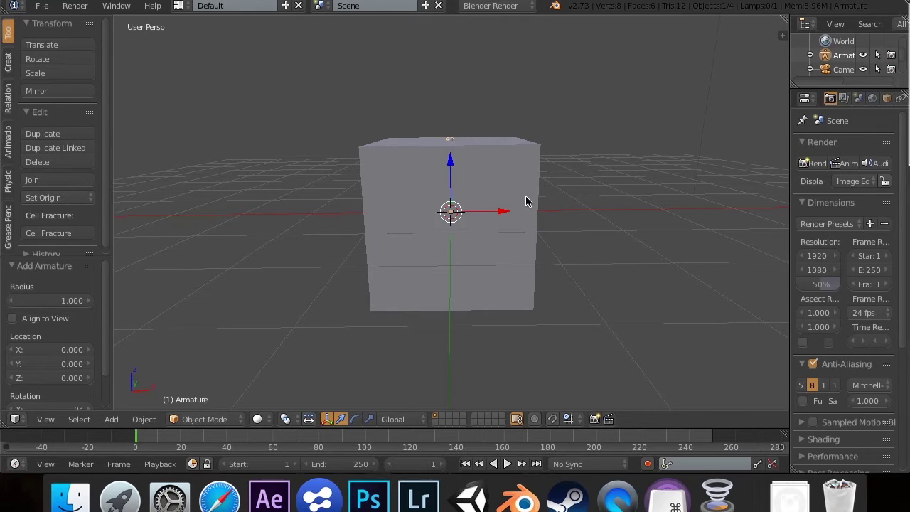
key("1")
key("KP_5")
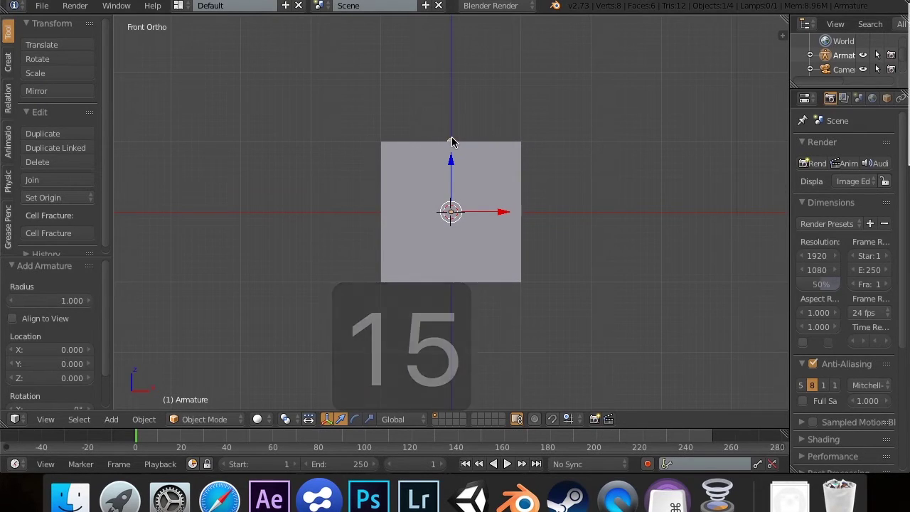
Step: Widen the properties area and enable X-Ray display for the armature
scroll(452, 142, "up", 4)
scroll(452, 142, "up", 15, "shift")
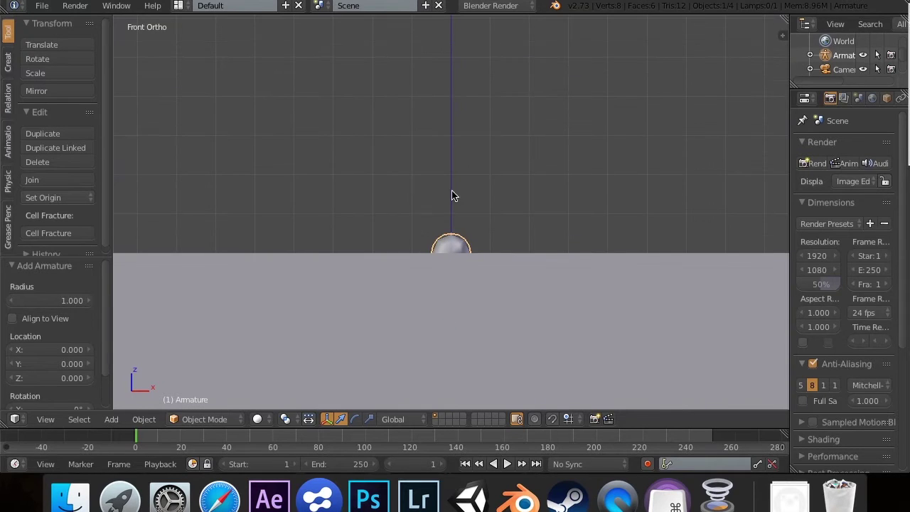
scroll(452, 242, "down", 8)
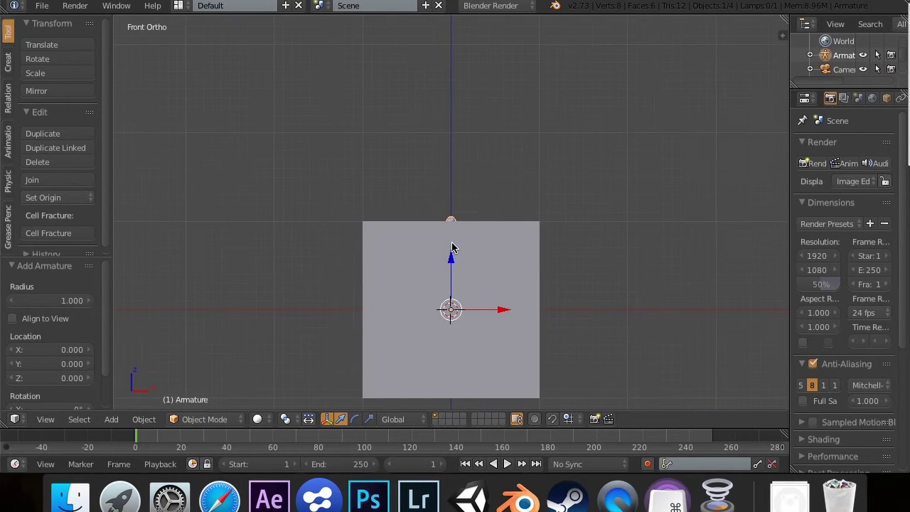
scroll(452, 242, "down", 6, "shift")
scroll(452, 243, "up", 1)
scroll(452, 243, "up", 2)
scroll(452, 242, "up", 4, "shift")
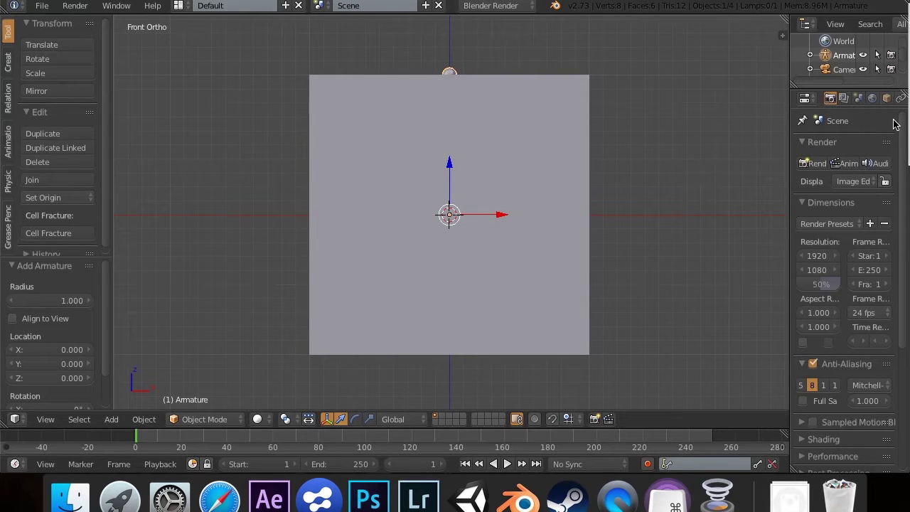
scroll(895, 96, "down", 5)
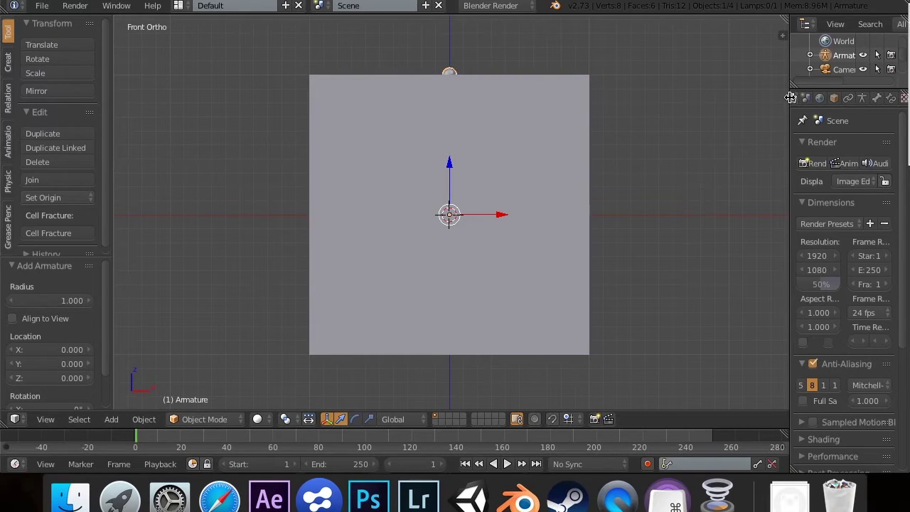
left_click_drag(789, 100, 681, 106)
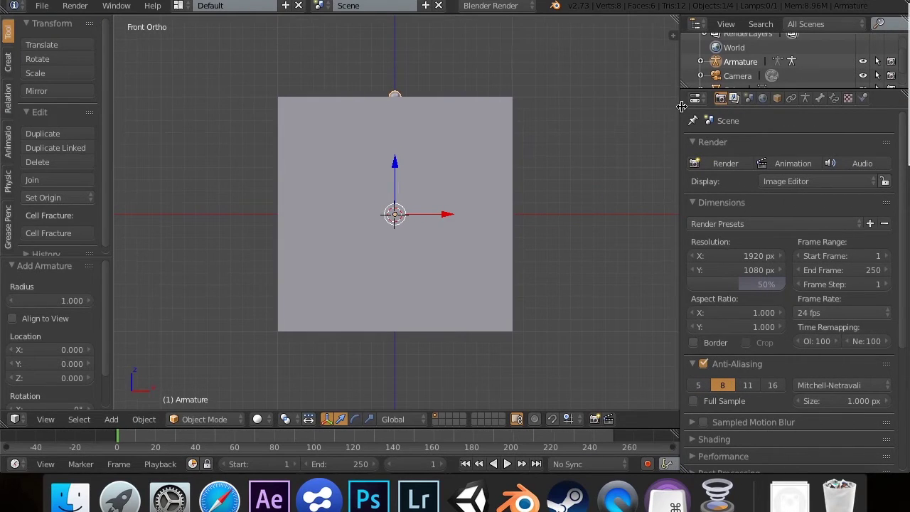
left_click(804, 99)
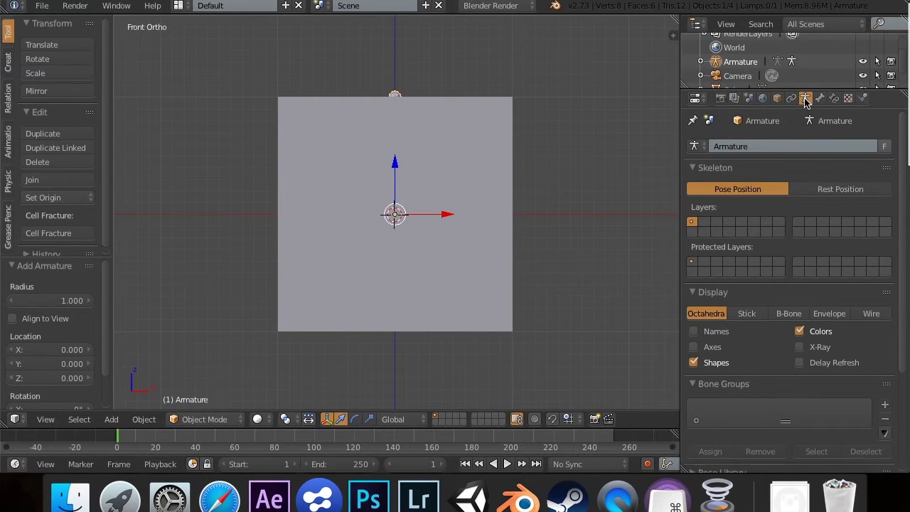
left_click(799, 347)
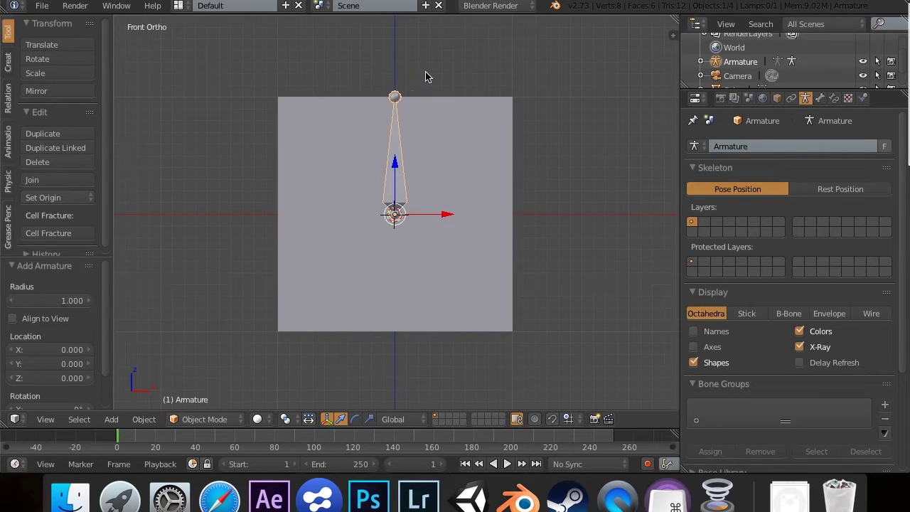
Step: Add a second single-bone armature and move it about 1.33 units down along the Z axis
key("z")
key("z")
key("shift+a")
mouse_move(443, 169)
left_click(485, 172)
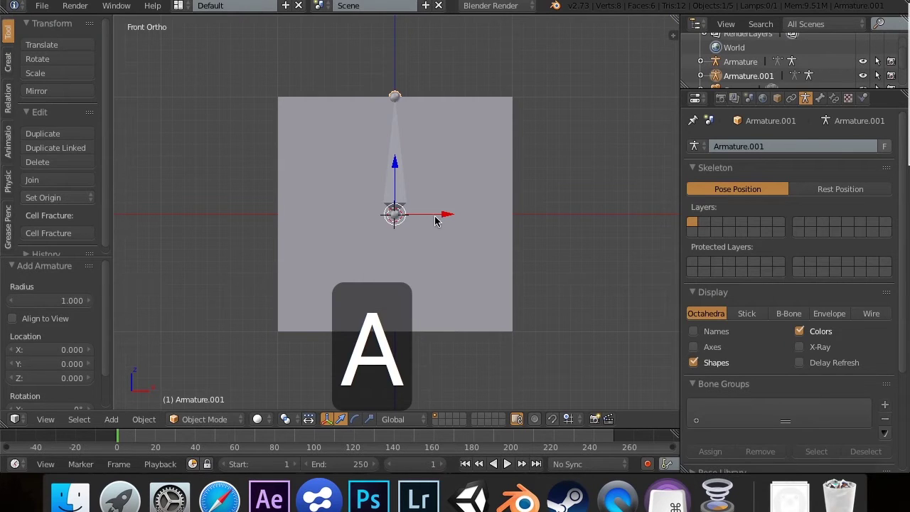
key("g")
key("z")
left_click(481, 321)
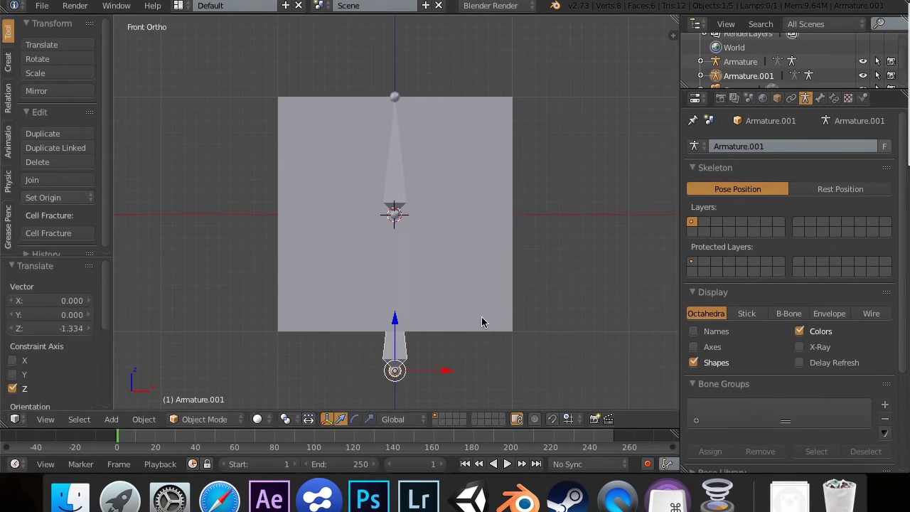
Step: Delete the second armature below the cube
key("x")
left_click(485, 283)
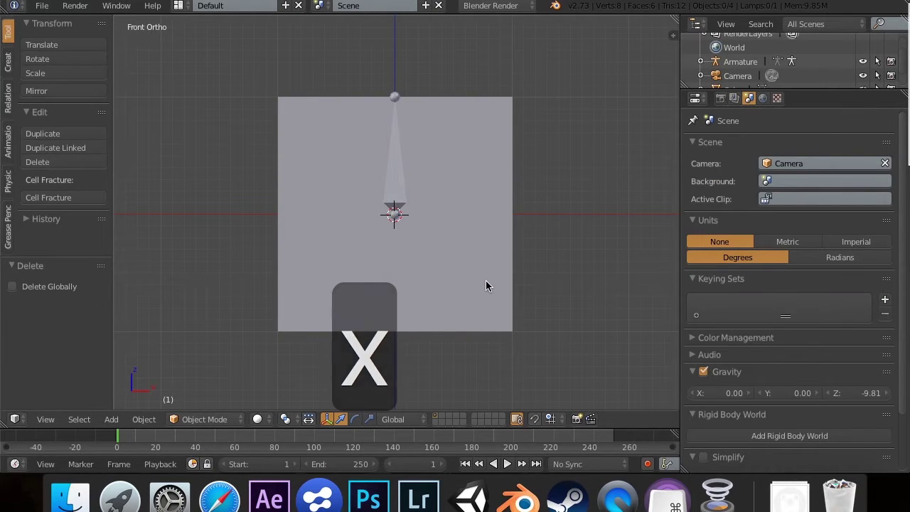
Step: Select the armature inside the cube and switch it to Edit Mode
right_click(393, 169)
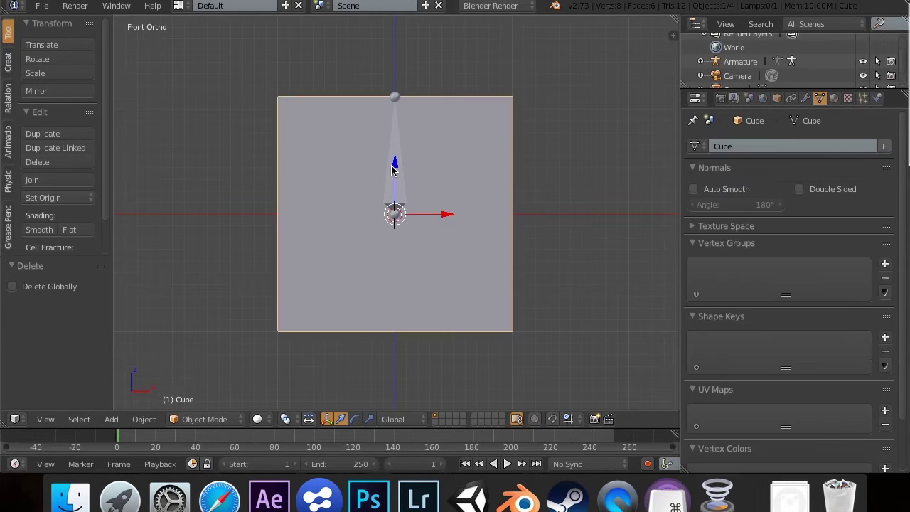
right_click(395, 101)
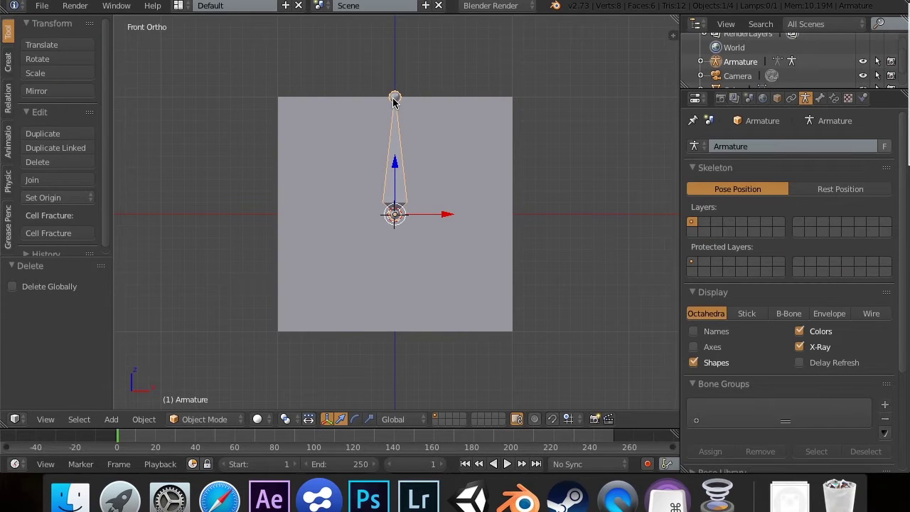
key("Tab")
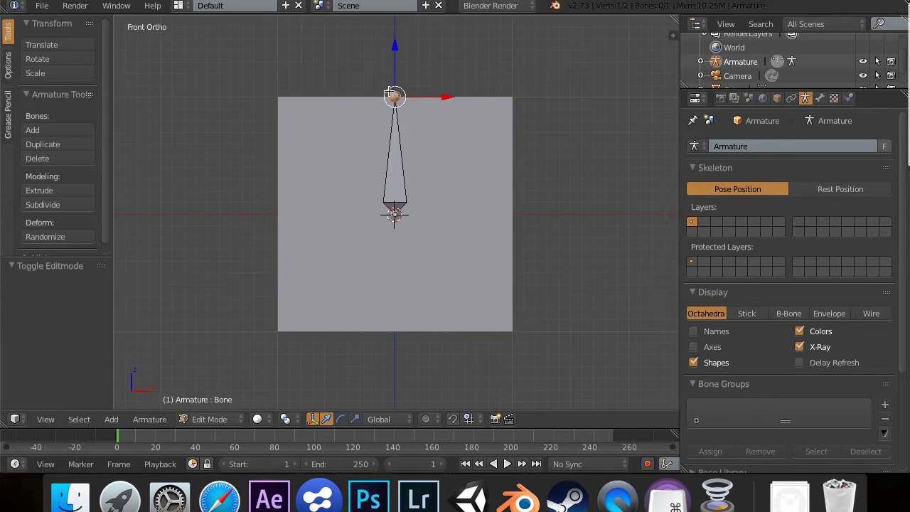
Step: Try to extrude a new bone with the entire existing bone selected, then undo the extrusion
right_click(395, 158)
key("a")
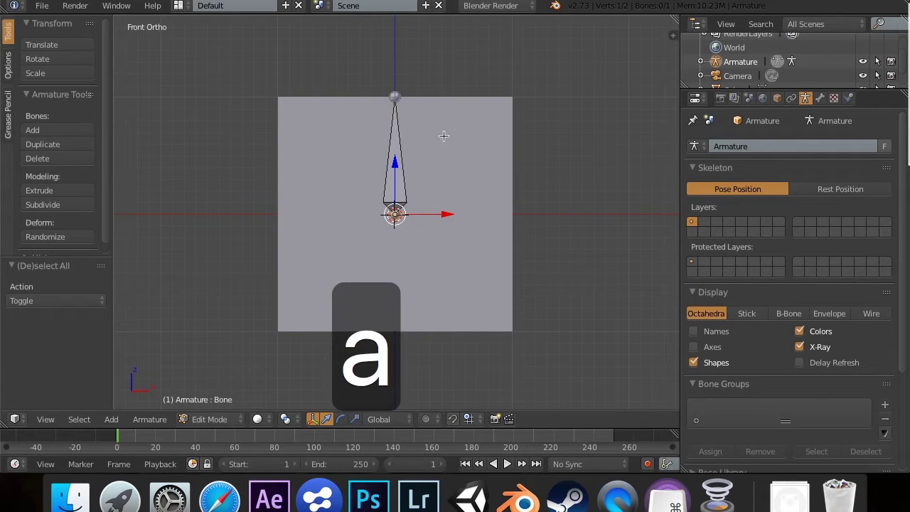
right_click(397, 100)
right_click(397, 154)
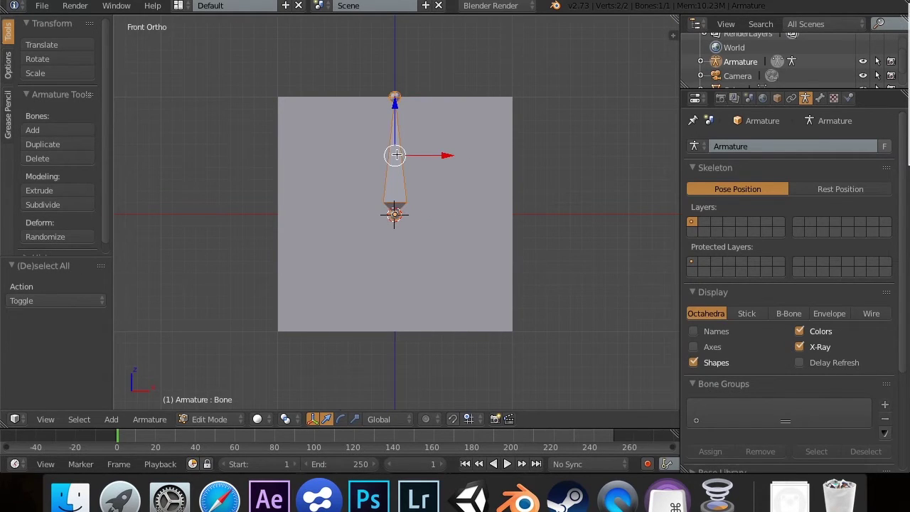
key("e")
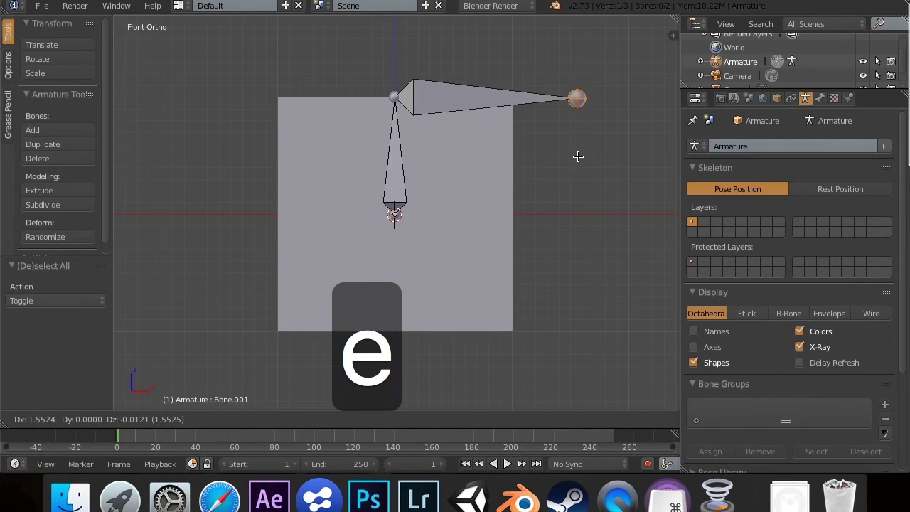
key("Escape")
key("super+z")
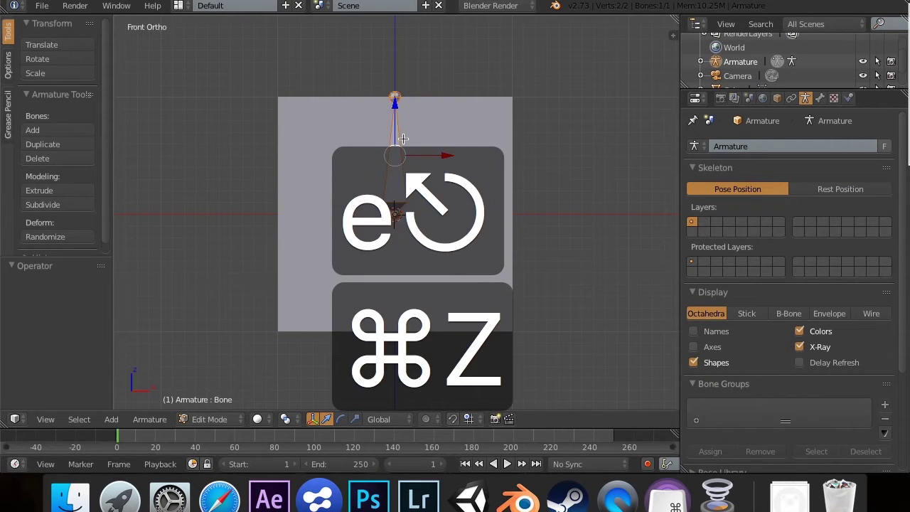
Step: Try to extrude a new bone from the tip of the existing bone, then undo the extrusion
left_click(394, 95)
key("a")
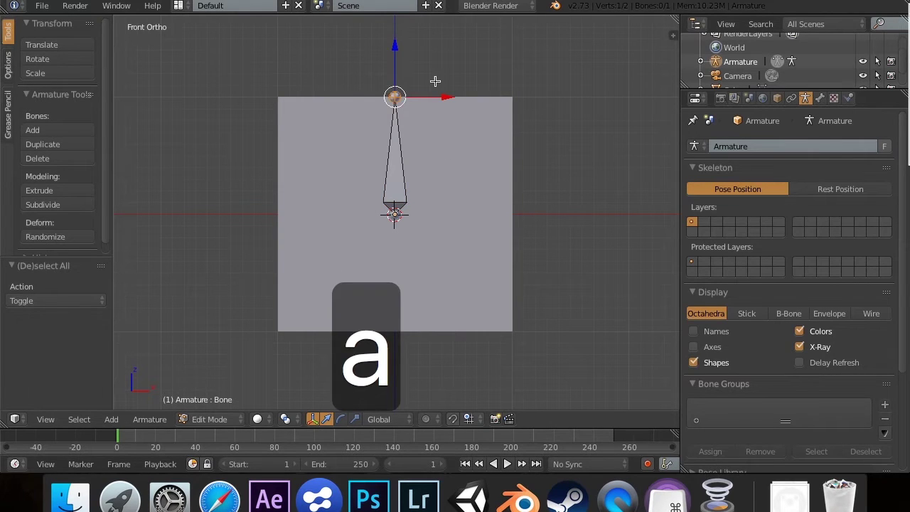
key("e")
right_click(432, 41)
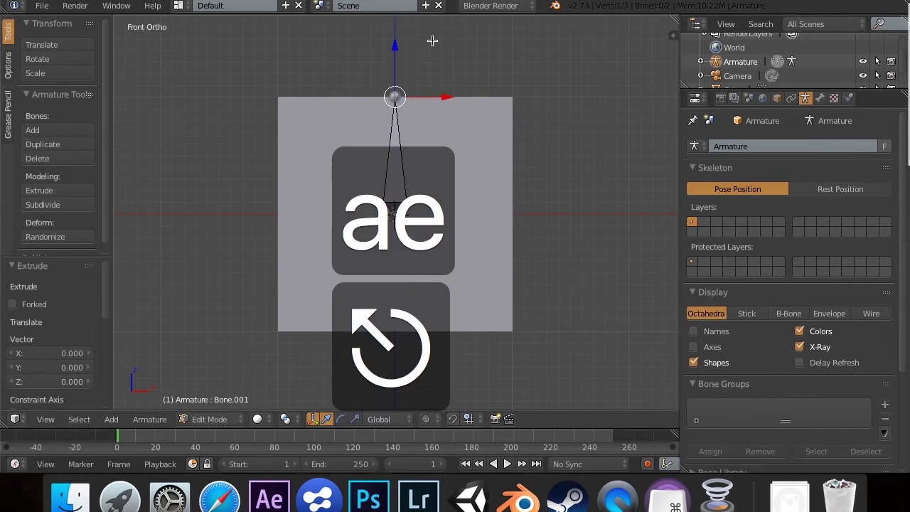
key("a")
key("super+z")
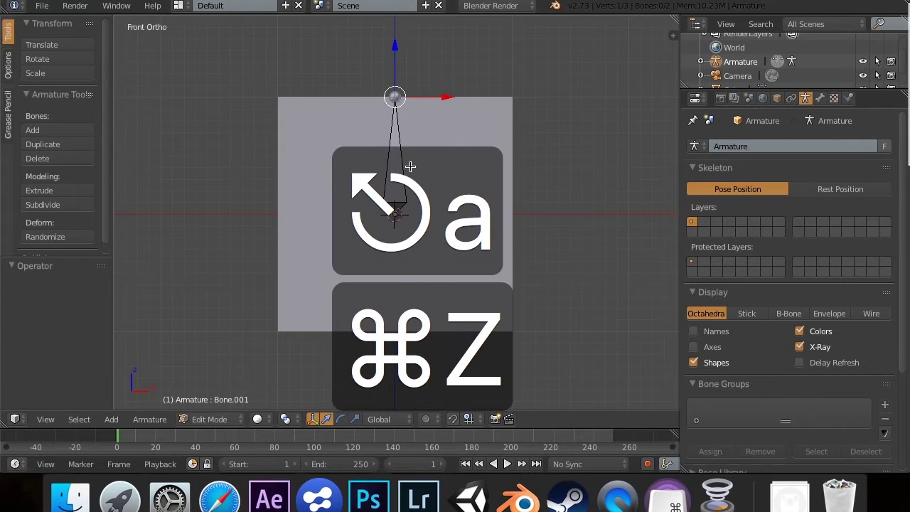
key("super+z")
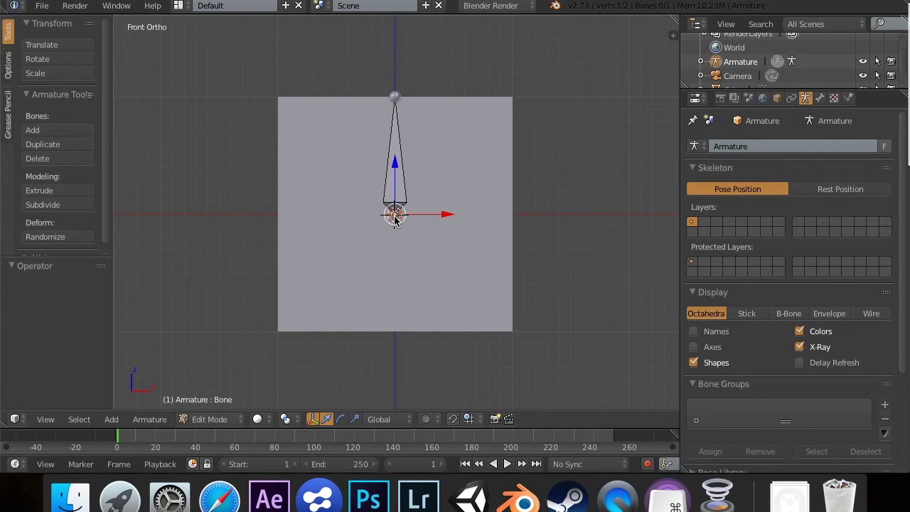
key("e")
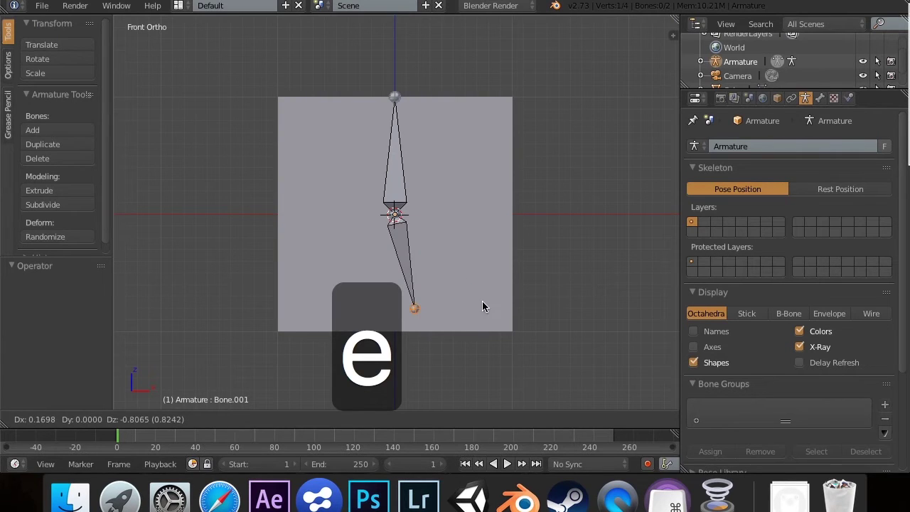
key("Escape")
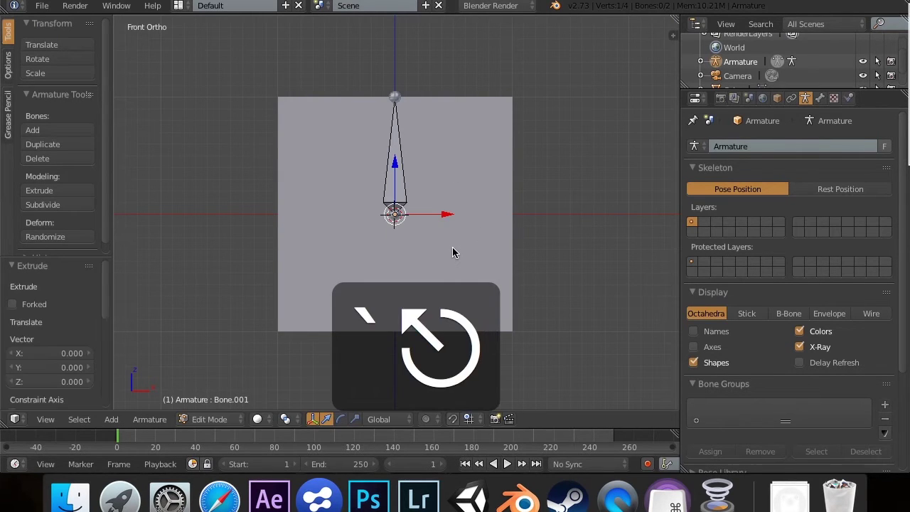
key("super+z")
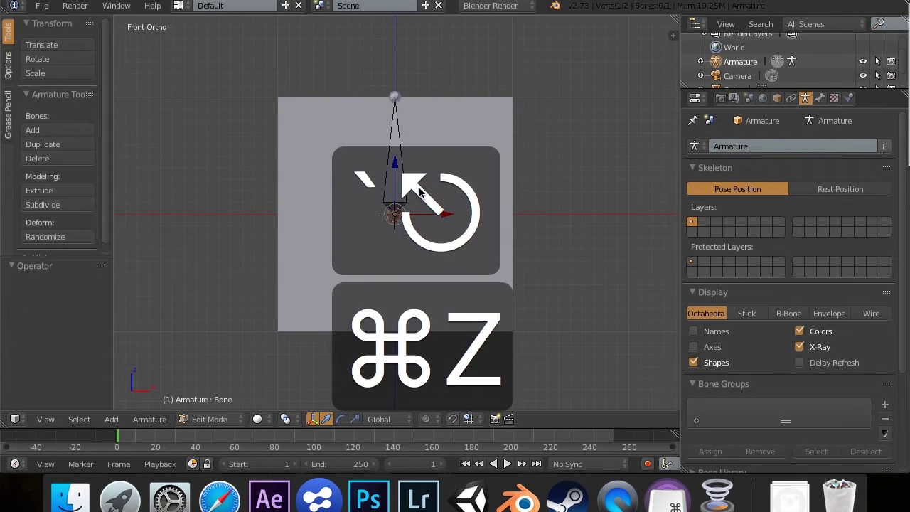
Step: Extrude a second bone about 0.99 units down the Z axis from the existing bone's base joint, and return to Object Mode
key("e")
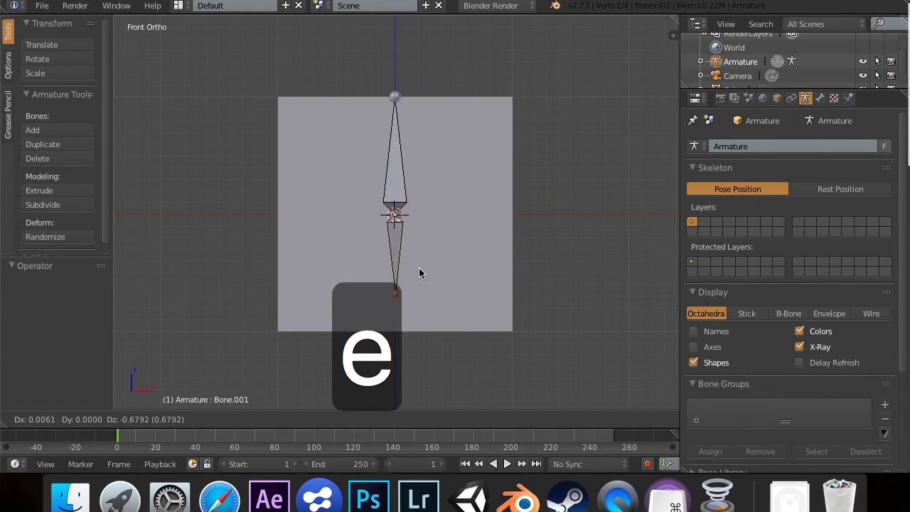
key("z")
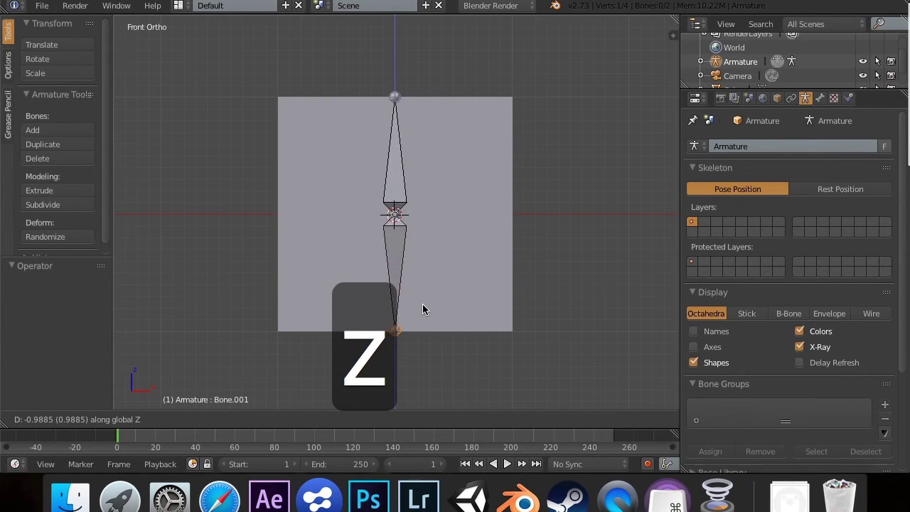
left_click(422, 309)
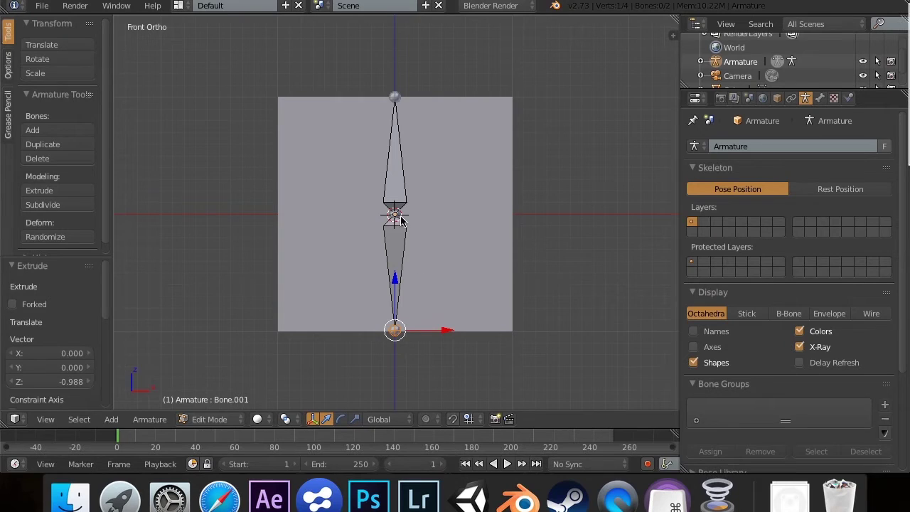
scroll(517, 148, "right", 10)
scroll(516, 148, "left", 5)
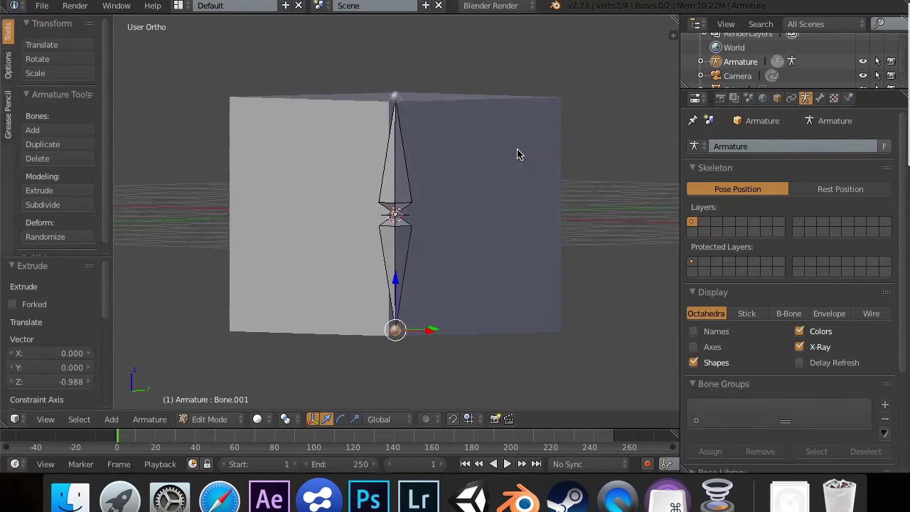
scroll(517, 154, "left", 4)
key("Tab")
Step: Examine the two-bone armature inside the cube from several angles
scroll(517, 154, "down", 4)
scroll(517, 154, "left", 6)
scroll(516, 154, "right", 5)
scroll(517, 154, "left", 3)
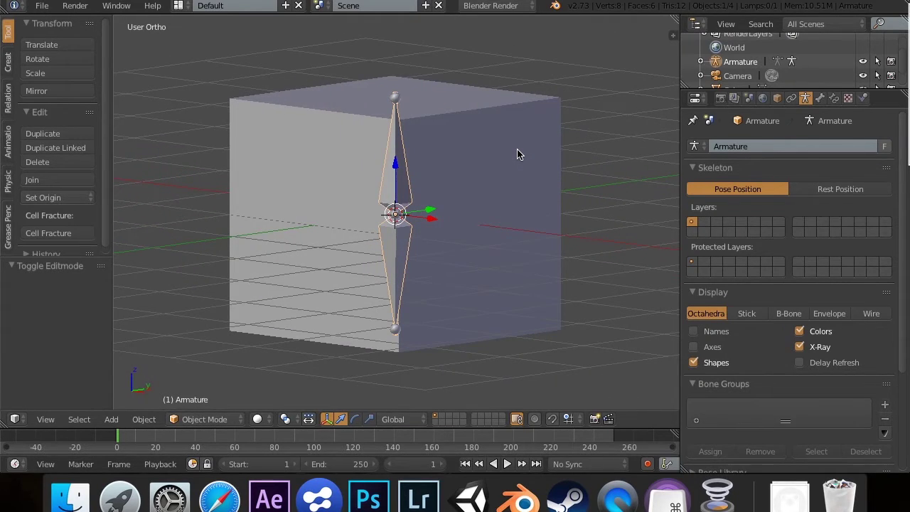
scroll(516, 155, "up", 3)
scroll(517, 154, "right", 3)
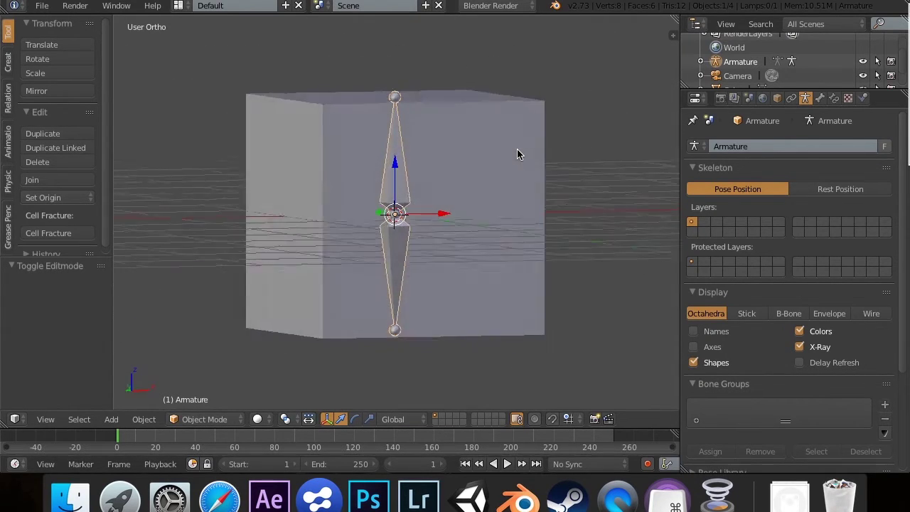
scroll(538, 162, "up", 3)
scroll(538, 162, "right", 2)
scroll(538, 162, "down", 3)
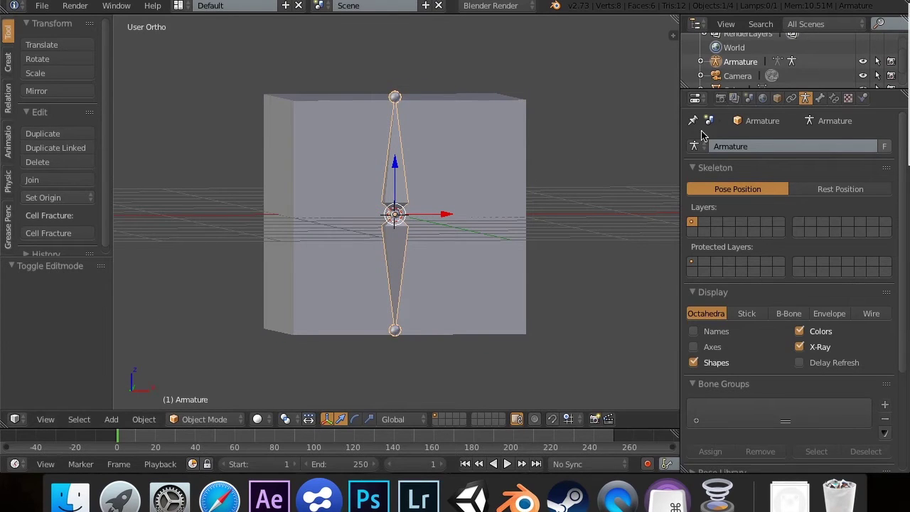
scroll(520, 188, "right", 1)
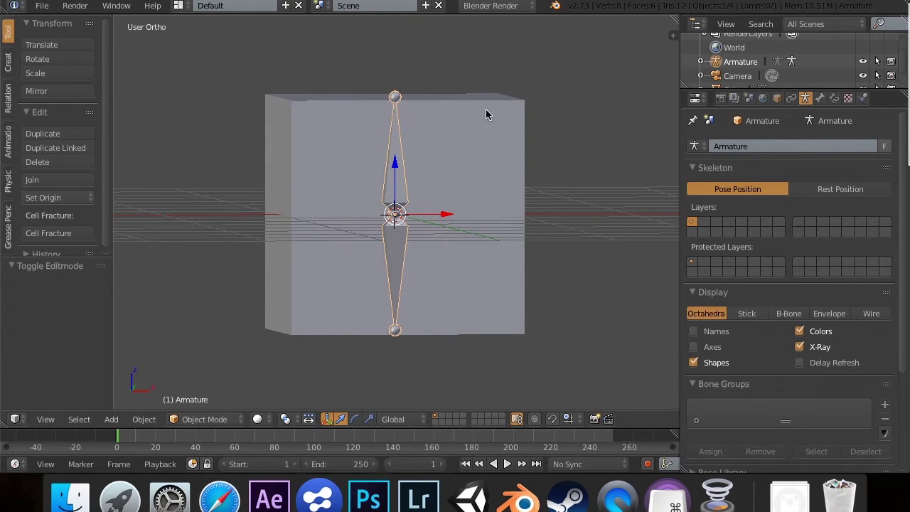
Step: Select the cube and add an Armature modifier with Armature as its deforming object
left_click(486, 109)
right_click(468, 171)
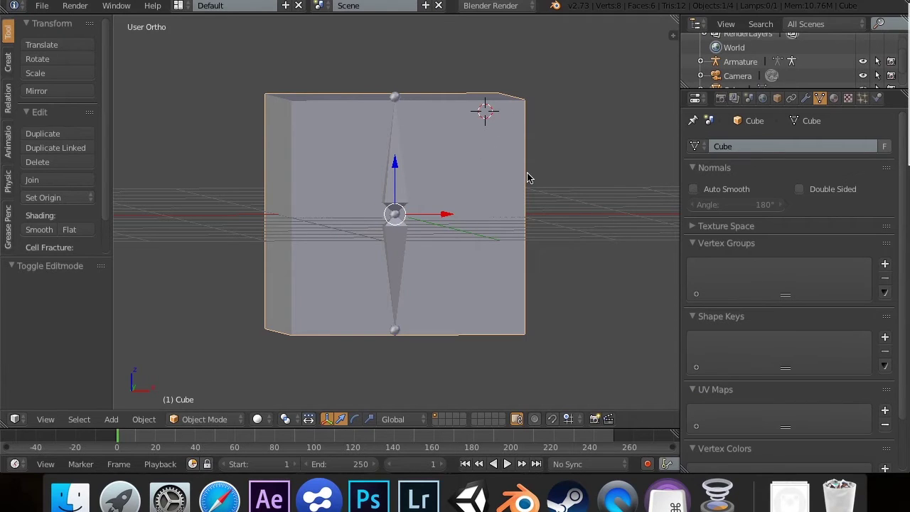
left_click(805, 98)
left_click(786, 146)
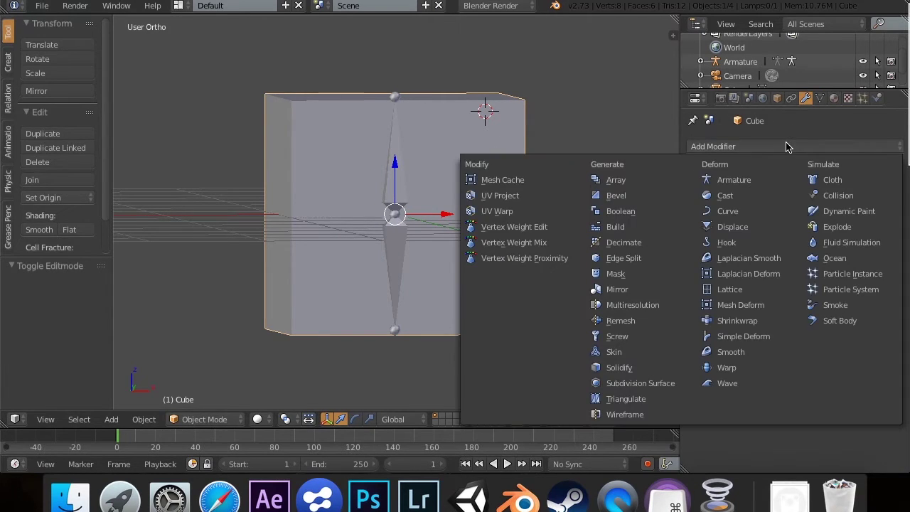
left_click(733, 180)
left_click(770, 228)
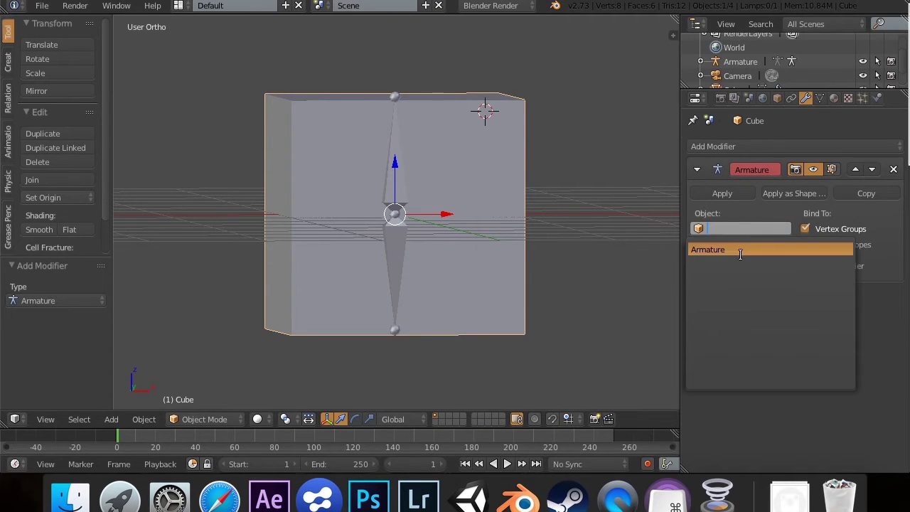
left_click(742, 250)
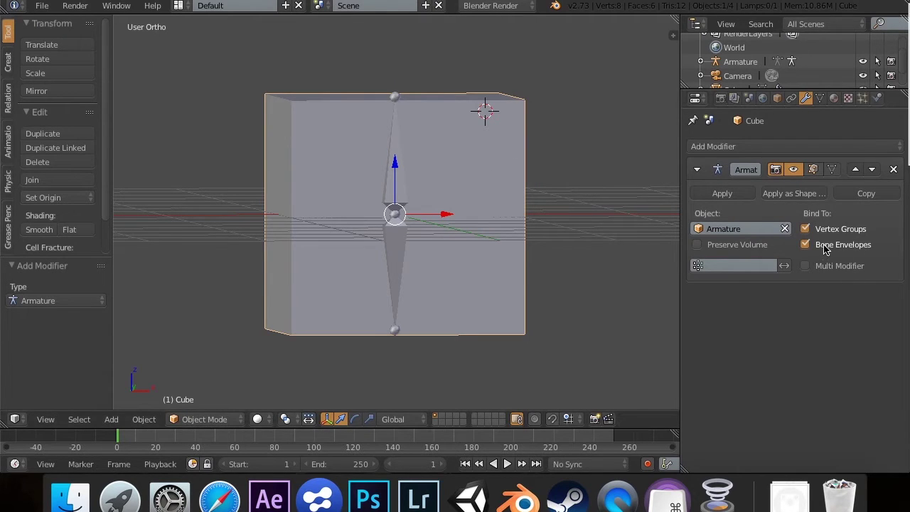
Step: Select the armature inside the cube and switch it to Pose Mode
key("Tab")
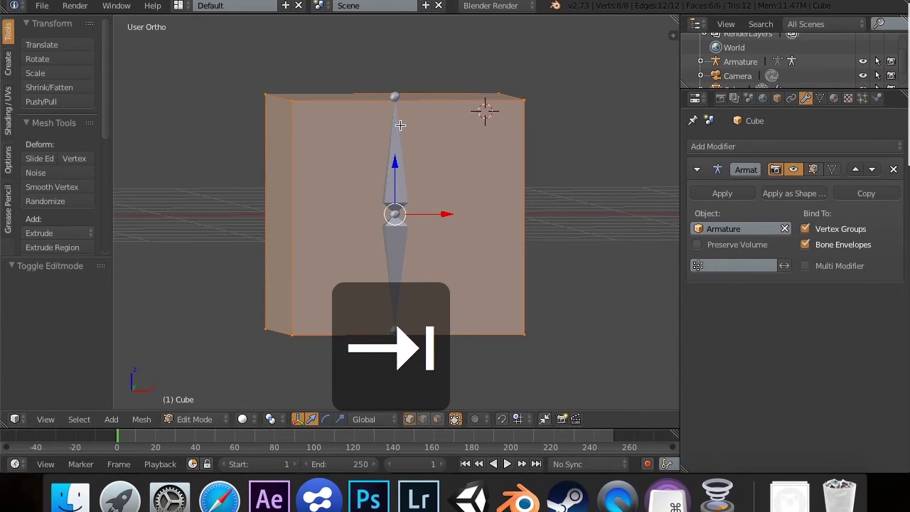
key("Tab")
right_click(396, 125)
key("Tab")
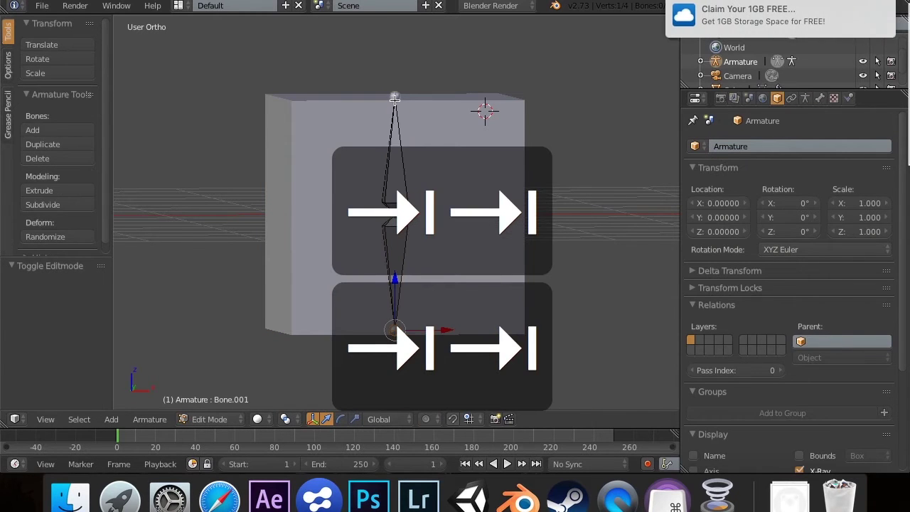
key("Tab")
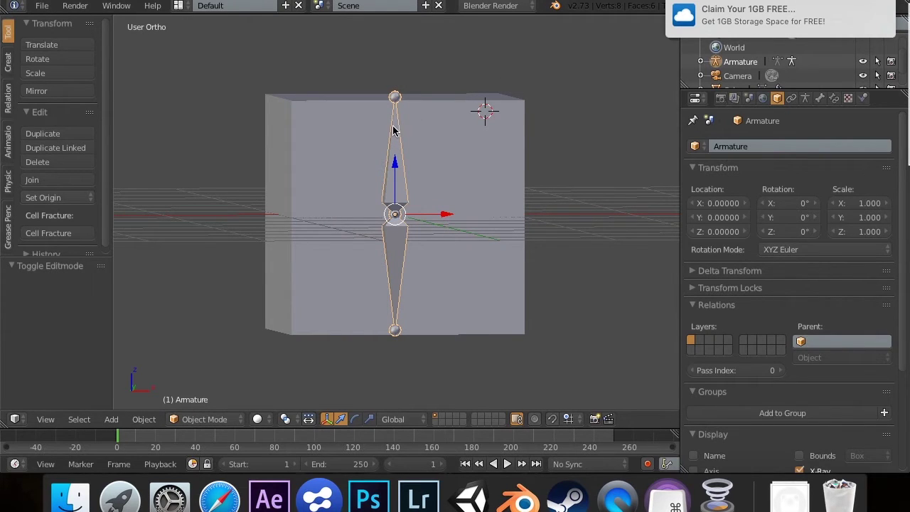
left_click(204, 419)
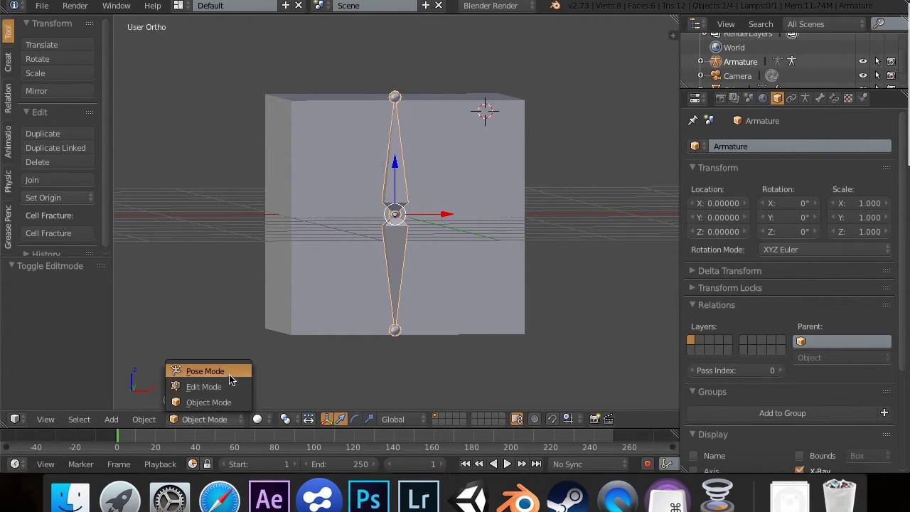
left_click(206, 371)
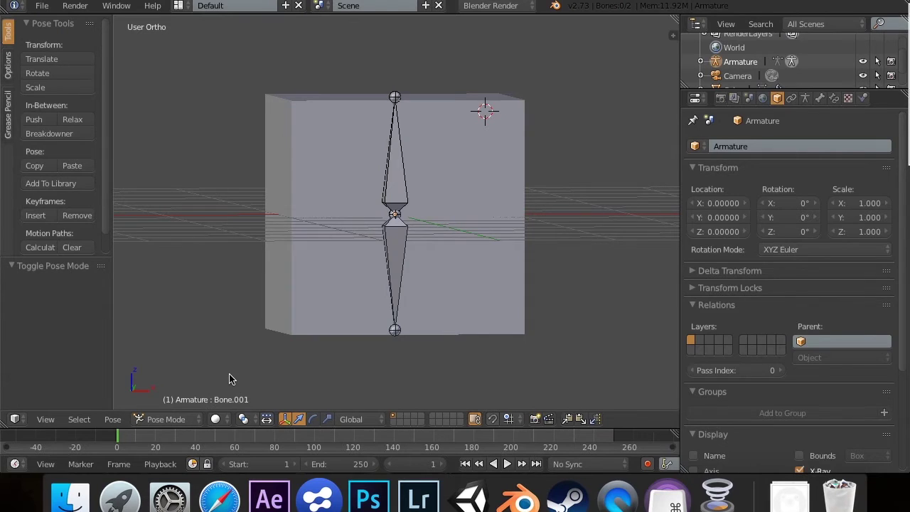
Step: Try rotating the upper bone freely and around the global Z axis, then cancel the rotation
right_click(397, 103)
key("r")
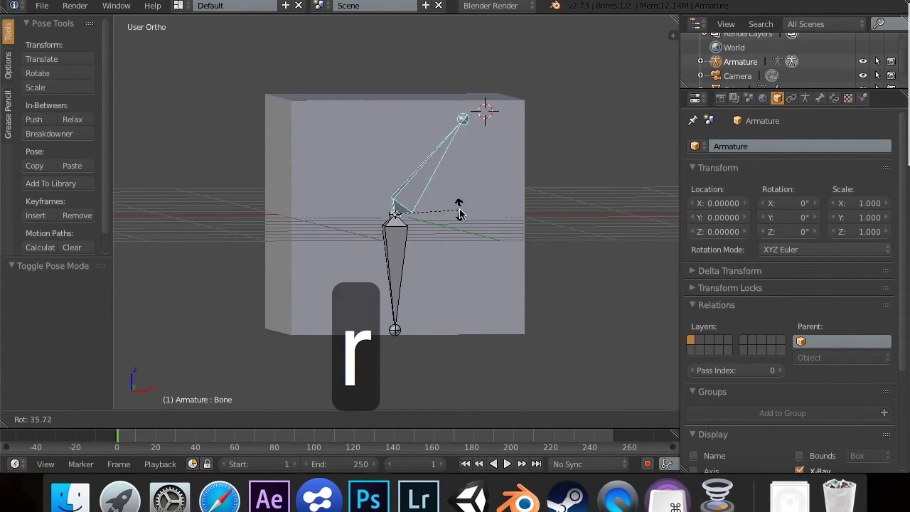
key("z")
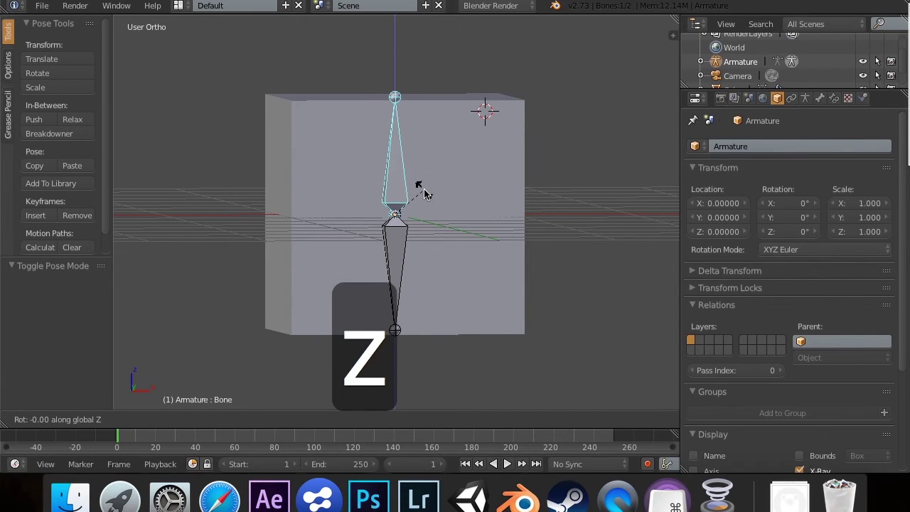
key("Escape")
Step: Deselect the bones in Edit Mode and return the armature to Object Mode
key("Tab")
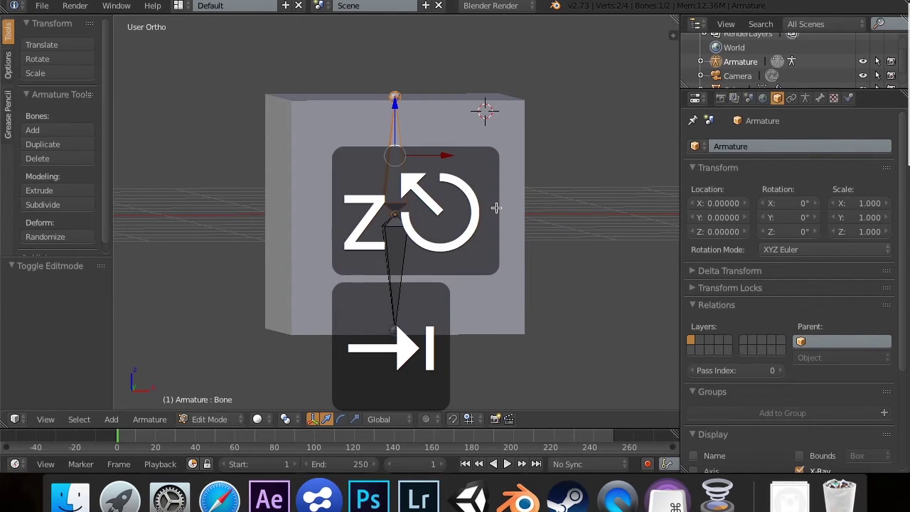
key("a")
key("Tab")
key("Tab")
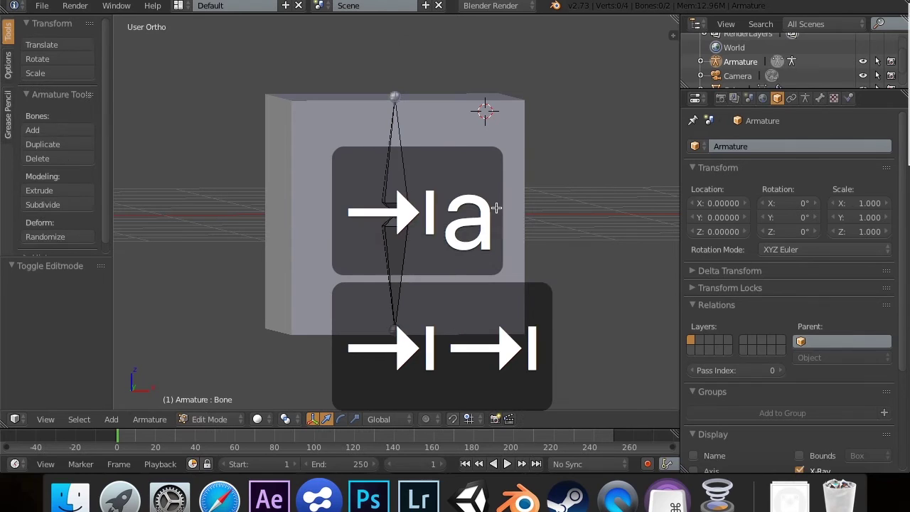
left_click(209, 419)
left_click(224, 403)
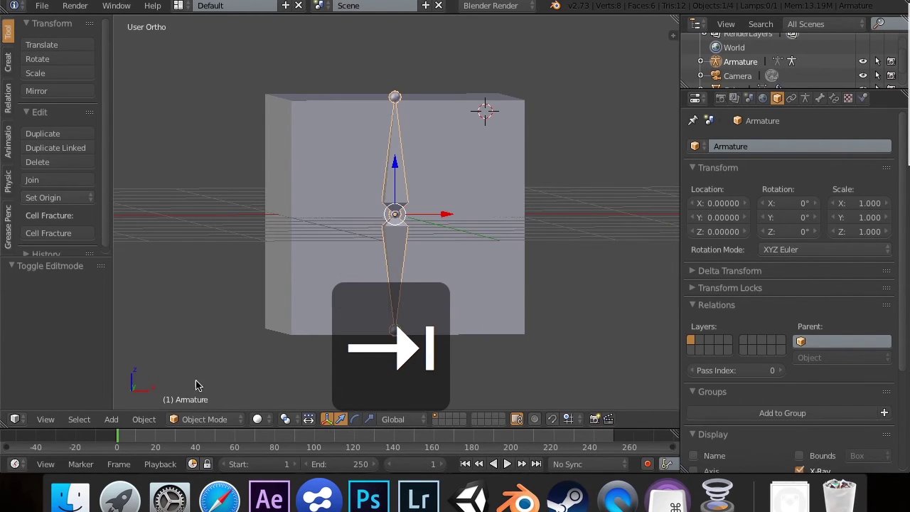
Step: Try moving the cube away from the armature, cancel the move and remove the cube's Armature modifier
right_click_drag(424, 155, 636, 133)
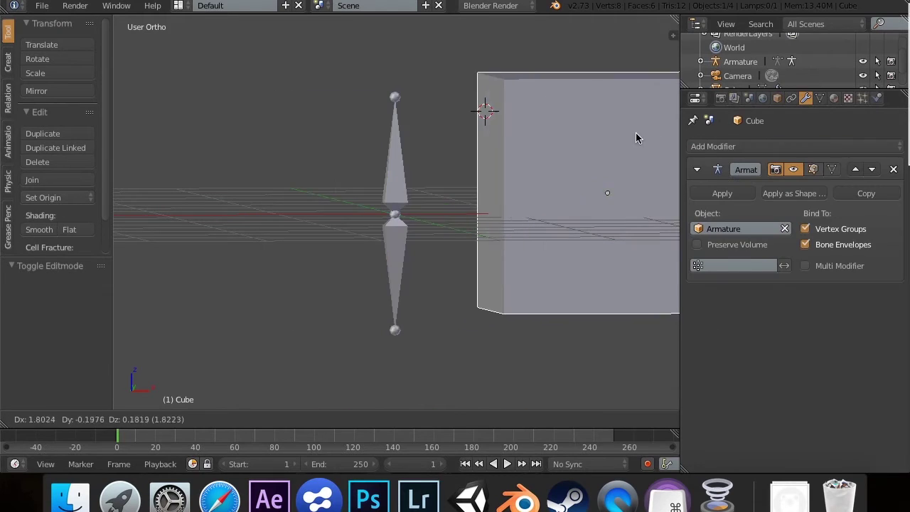
key("Escape")
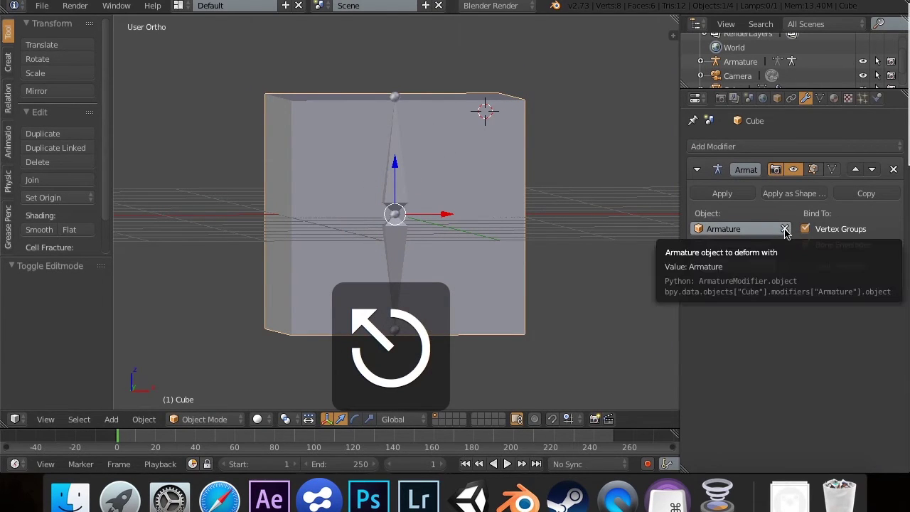
left_click(894, 169)
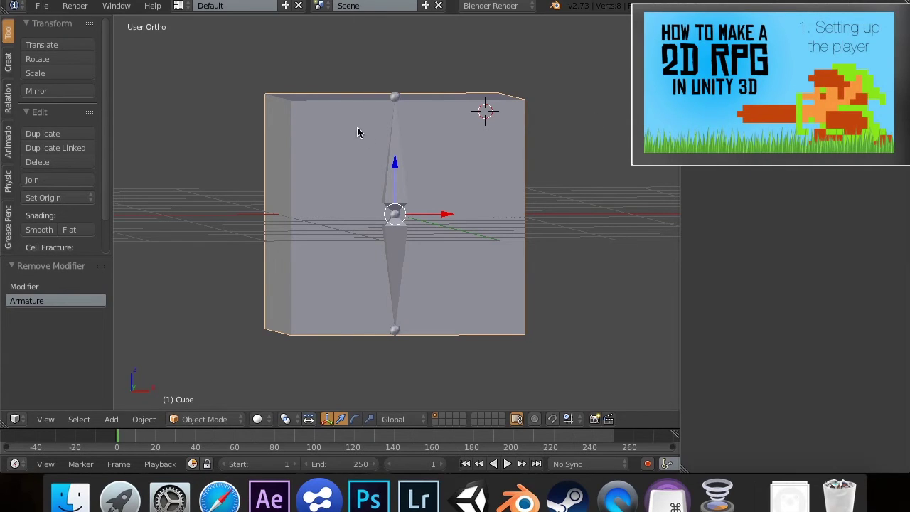
Step: Select the cube together with the armature and parent the cube to it using Armature Deform With Automatic Weights
key("a")
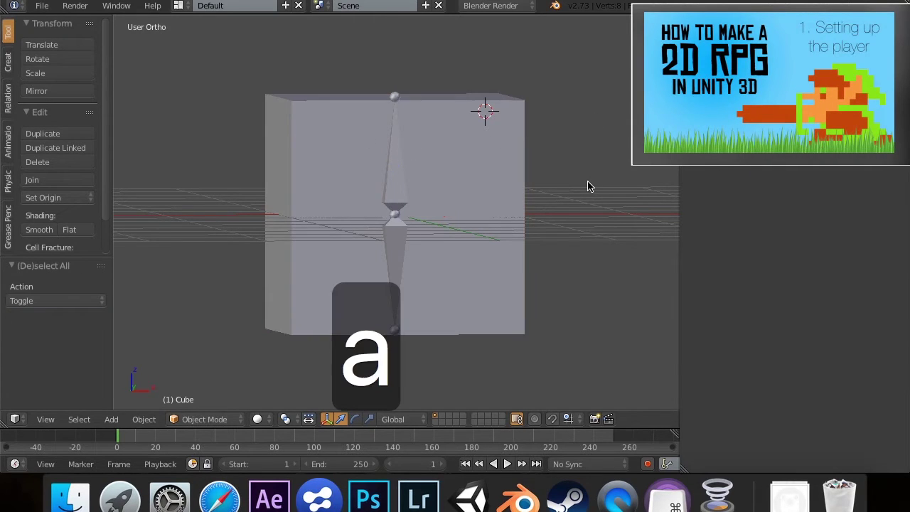
key("a")
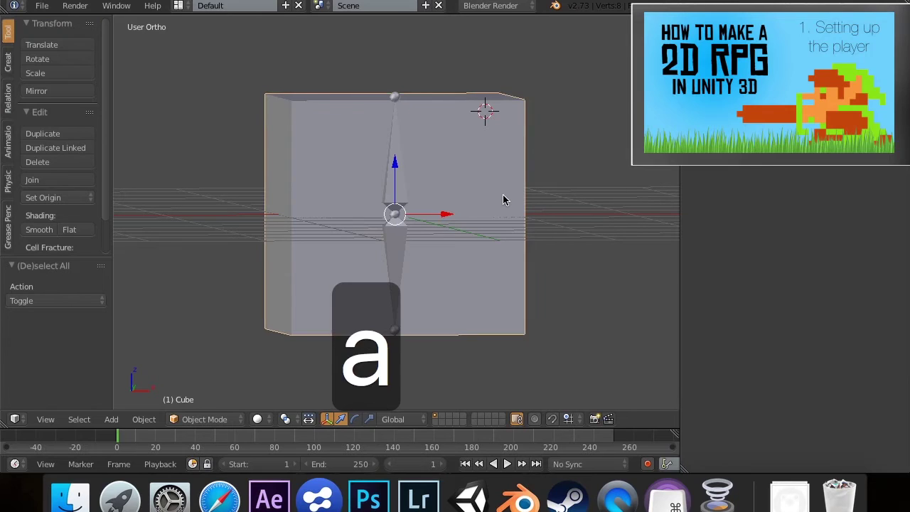
right_click(397, 122, "shift")
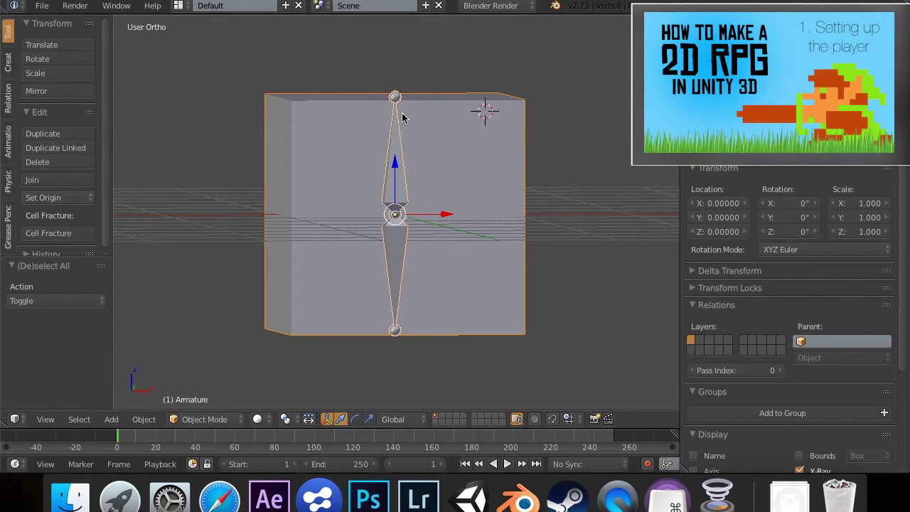
key("ctrl+p")
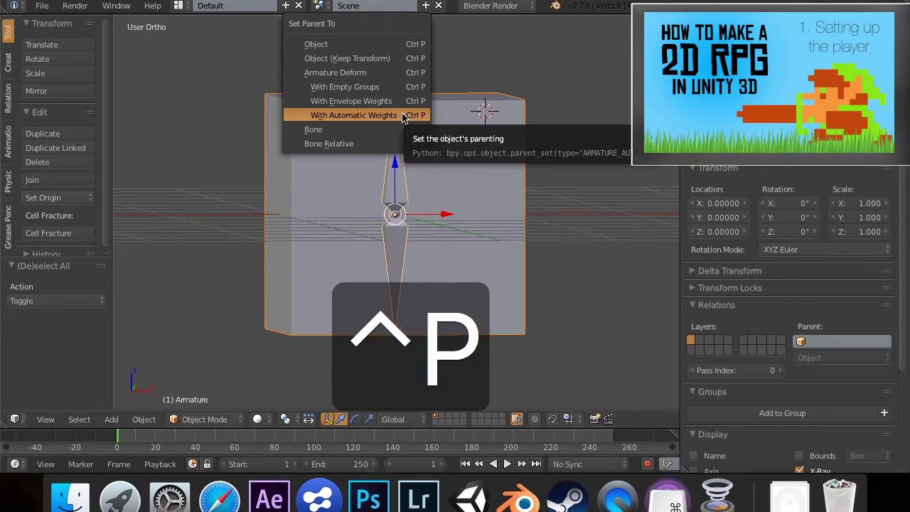
left_click(402, 116)
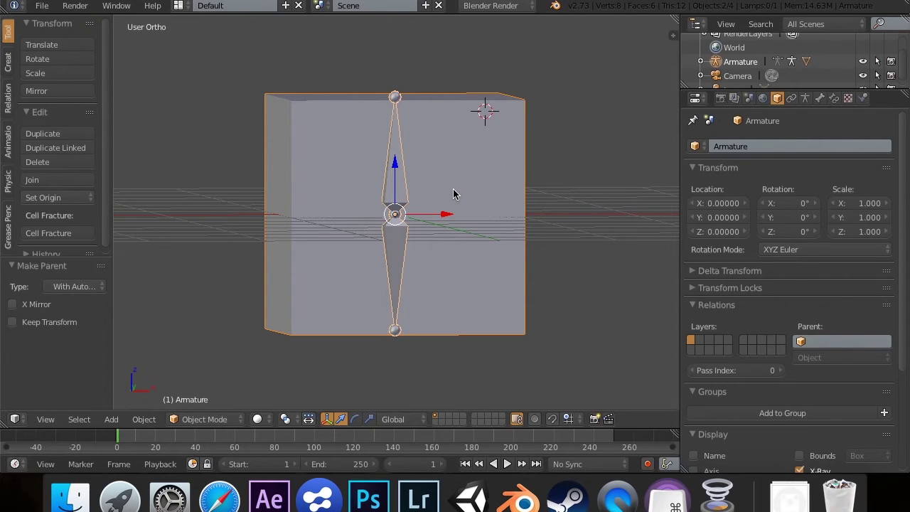
Step: Select the cube and switch it to Weight Paint mode to examine its automatic weights from several angles
right_click(329, 253)
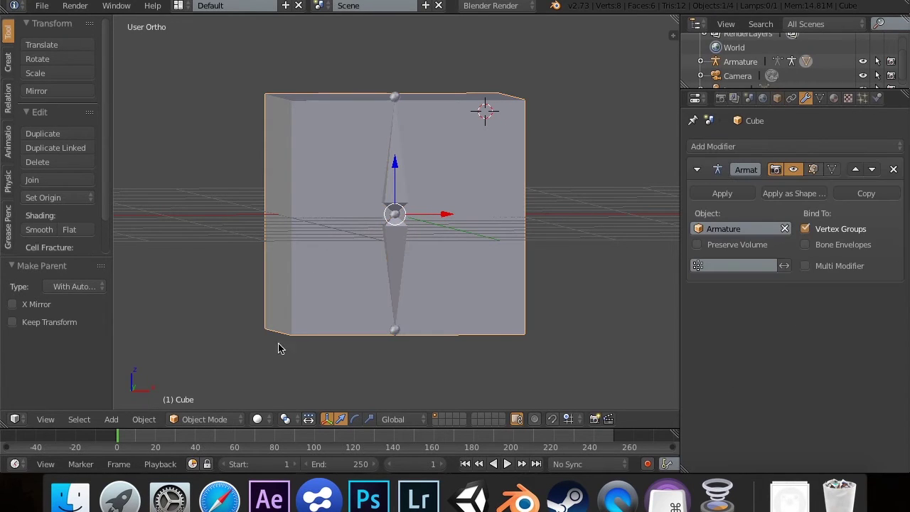
left_click(204, 419)
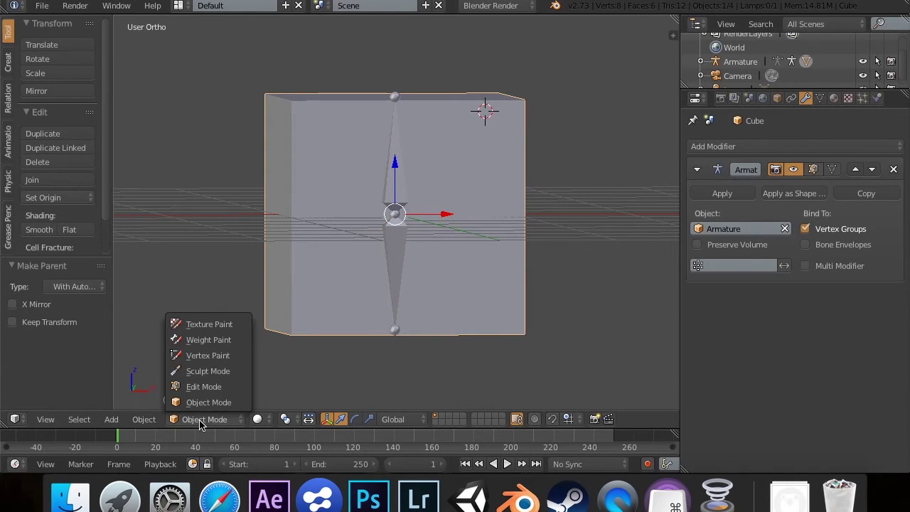
left_click(206, 340)
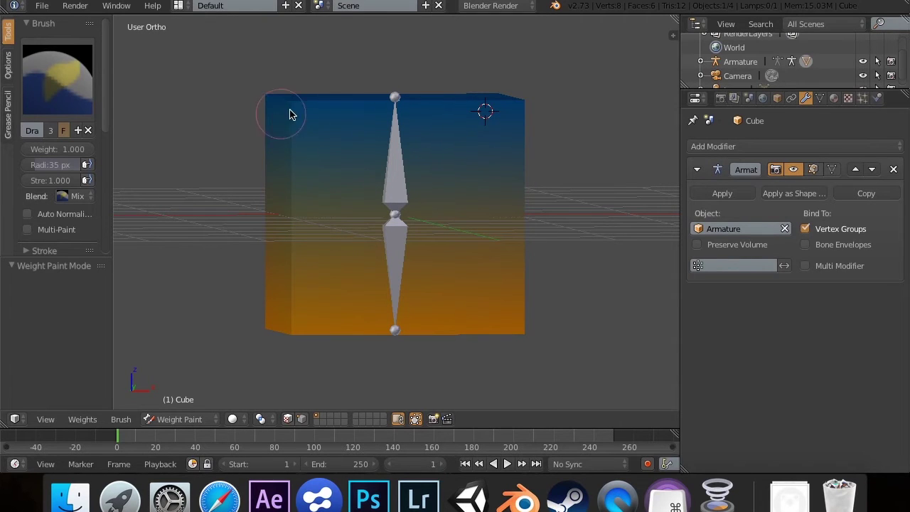
scroll(360, 97, "right", 10)
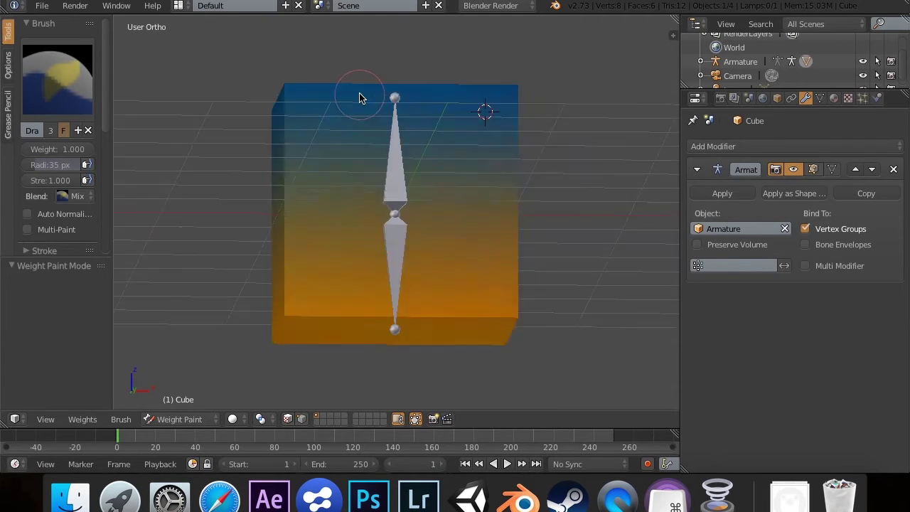
scroll(360, 97, "right", 3)
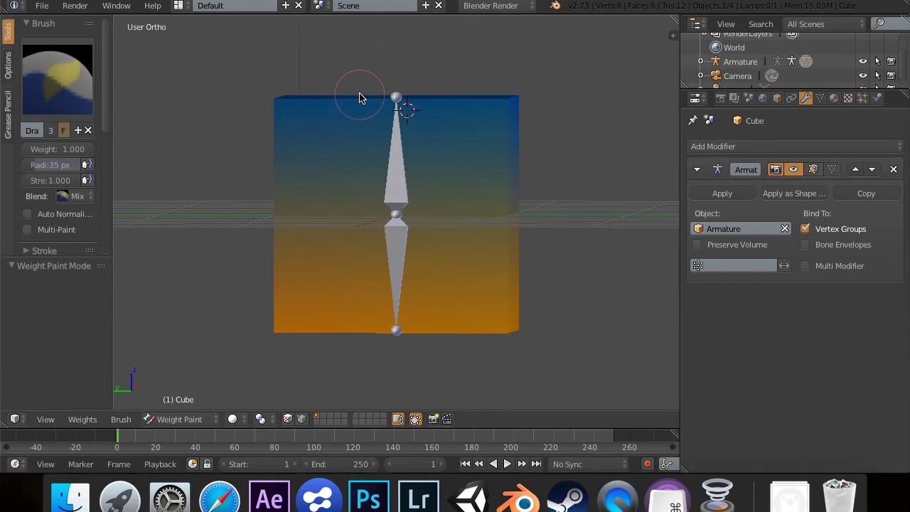
Step: Return the cube to Object Mode, select the armature and put it in Pose Mode
left_click(177, 418)
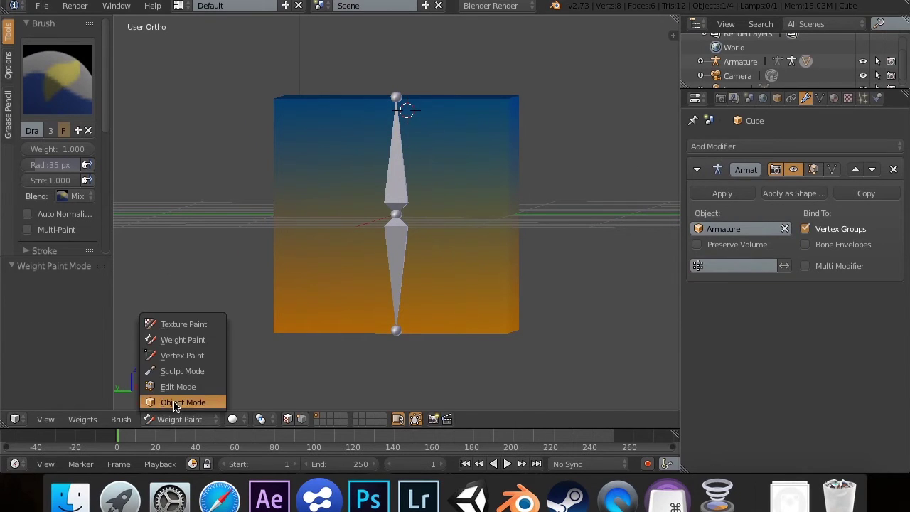
left_click(178, 402)
right_click(396, 147)
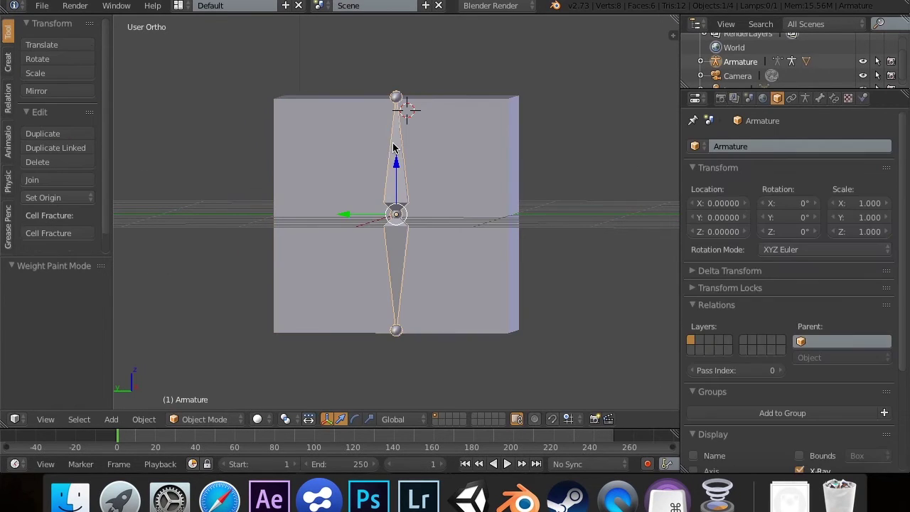
left_click(201, 418)
left_click(191, 402)
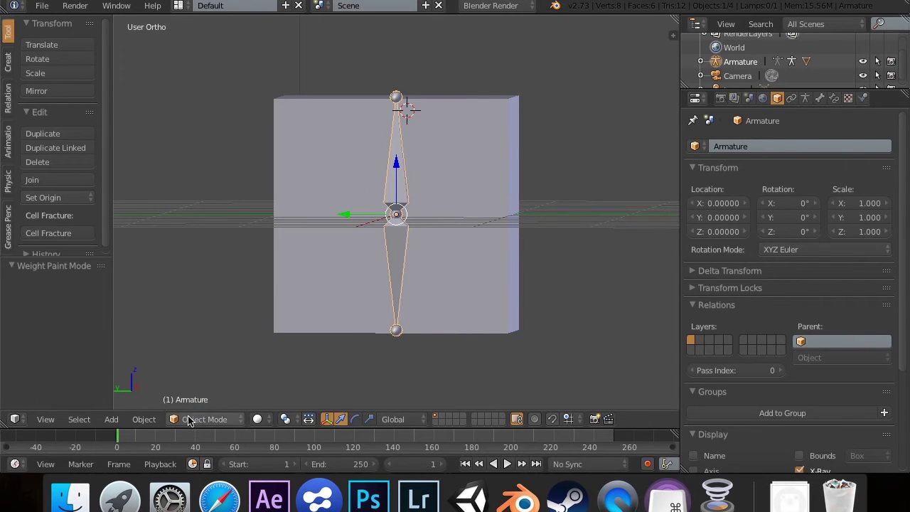
left_click(188, 420)
left_click(203, 376)
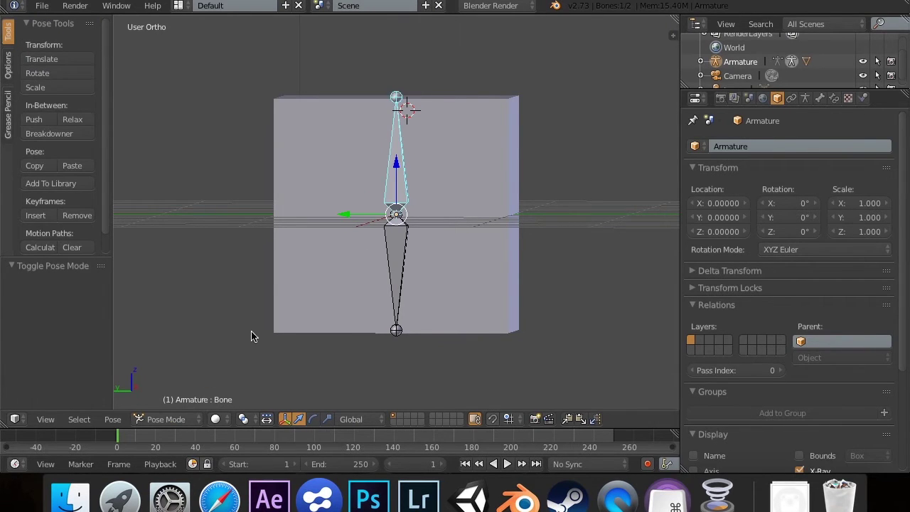
Step: Select the cube and switch it to Weight Paint mode to examine the weights of the upper bone
right_click(307, 270)
left_click(201, 418)
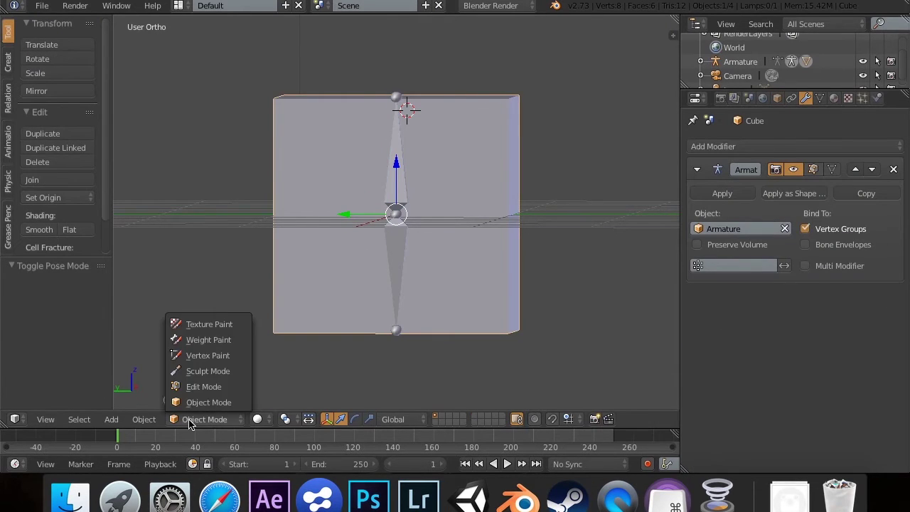
left_click(207, 339)
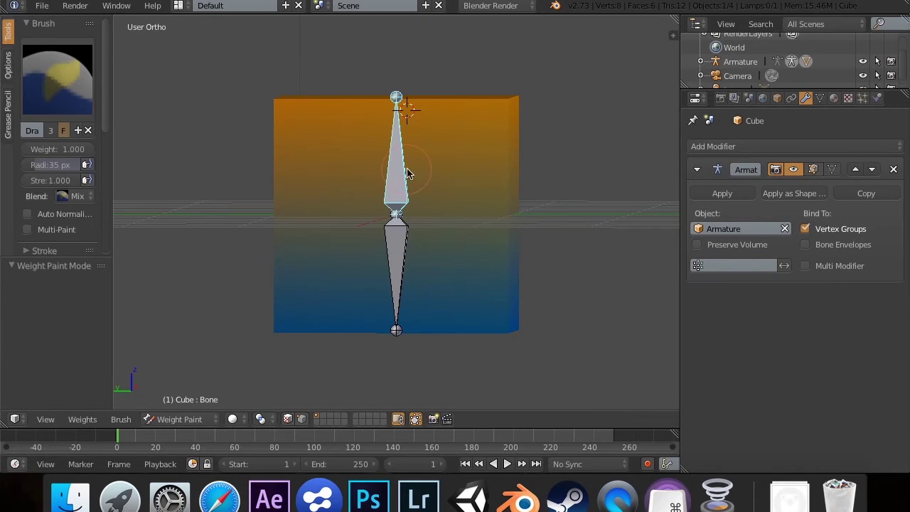
Step: Try painting extra weight for the upper bone over the cube's side and lower part, and undo the strokes
left_click_drag(362, 256, 341, 283)
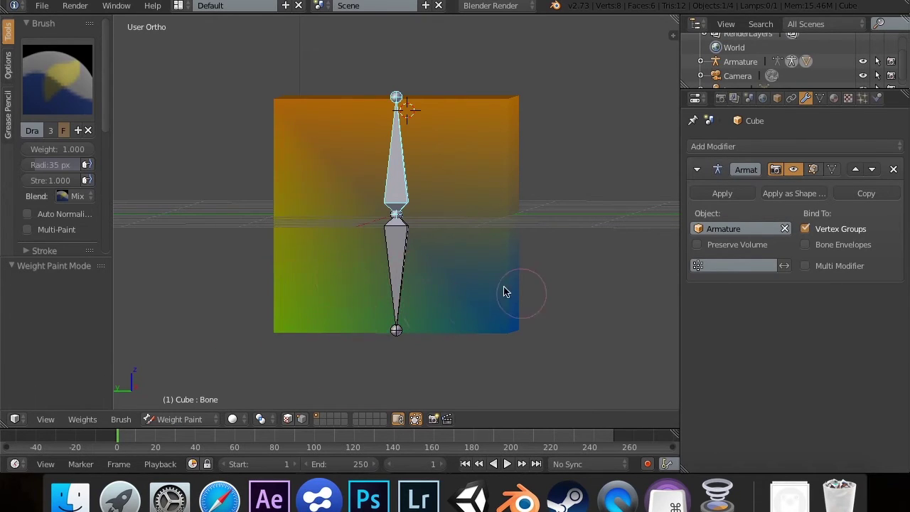
mouse_move(420, 191)
left_mouse_down()
mouse_move(355, 366)
mouse_move(359, 77)
mouse_move(295, 368)
left_mouse_up()
key("super+z")
key("super+z")
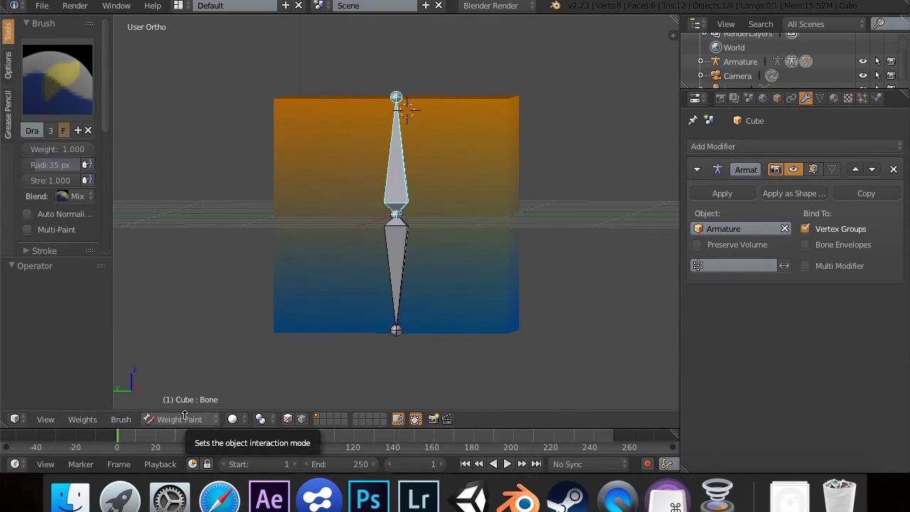
Step: Return the cube to Object Mode and select the armature's upper bone in Pose Mode
left_click(186, 419)
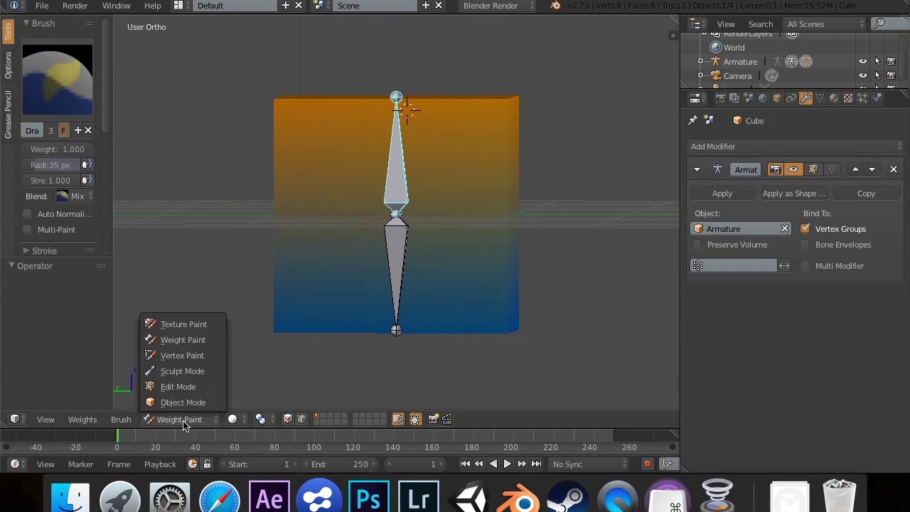
left_click(183, 400)
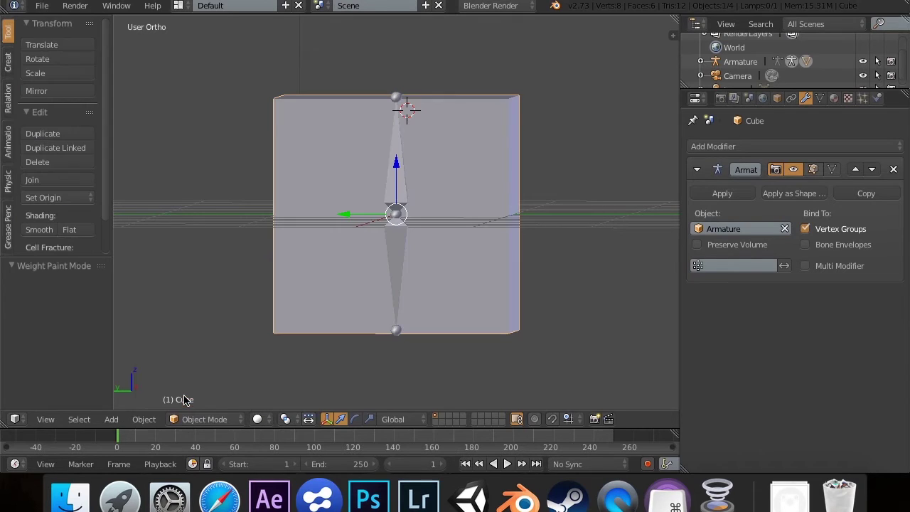
right_click(397, 132)
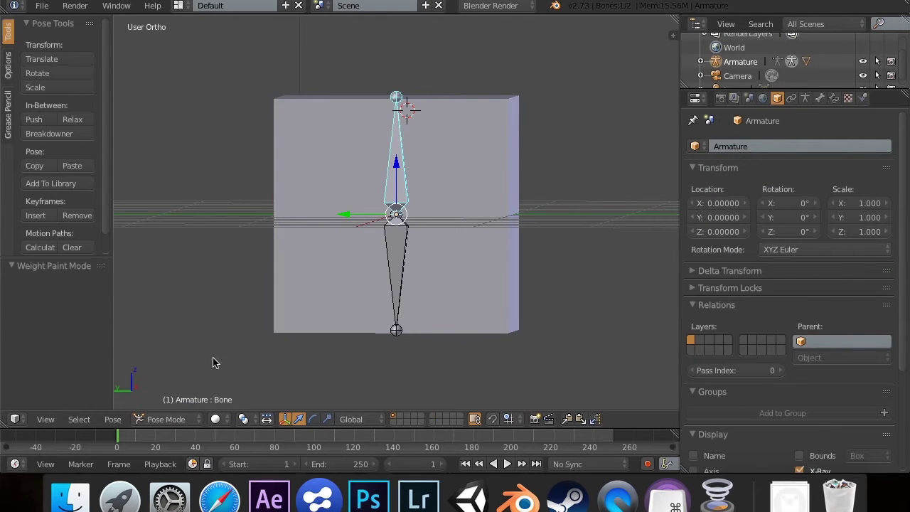
left_click(170, 419)
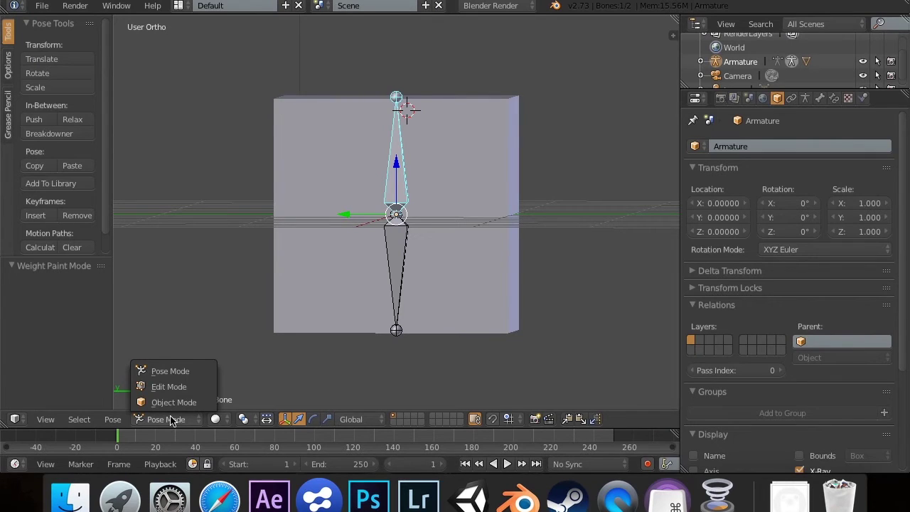
left_click(171, 419)
Step: Rotate the upper bone about -90° in the right orthographic view
scroll(437, 182, "right", 10)
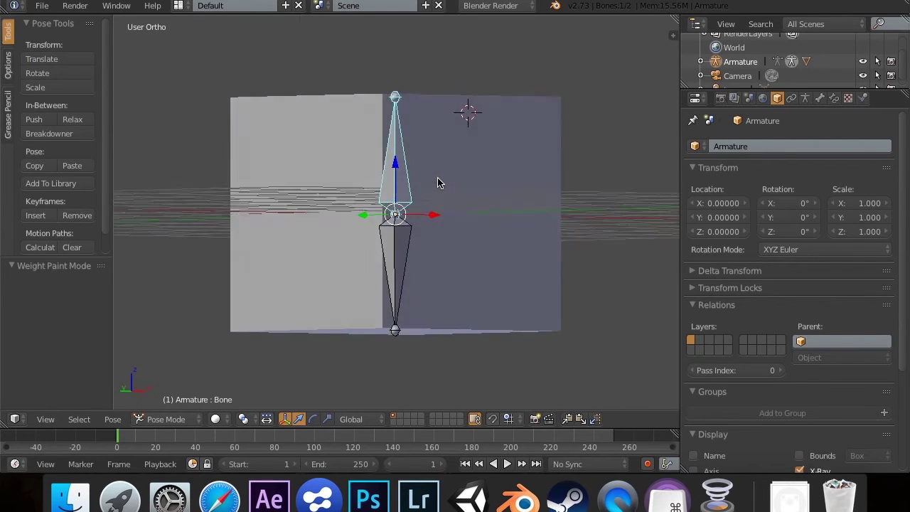
scroll(438, 182, "up", 5)
scroll(437, 182, "down", 3)
key("KP_3")
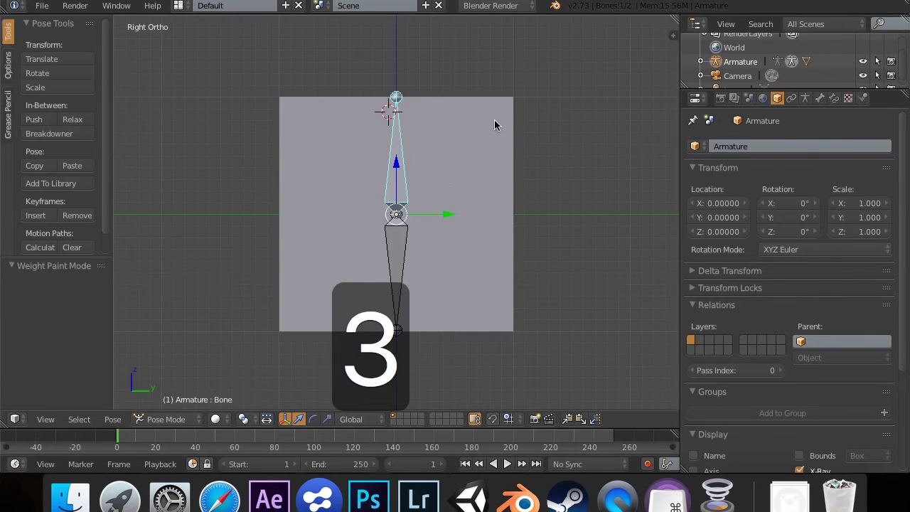
key("r")
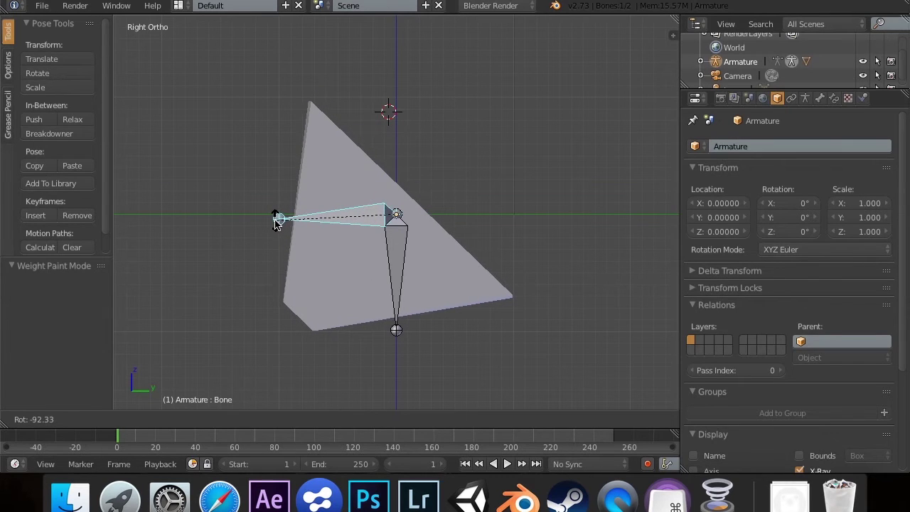
left_click(276, 215)
Step: Select the cube and examine its deformed shape from all sides
right_click(373, 290)
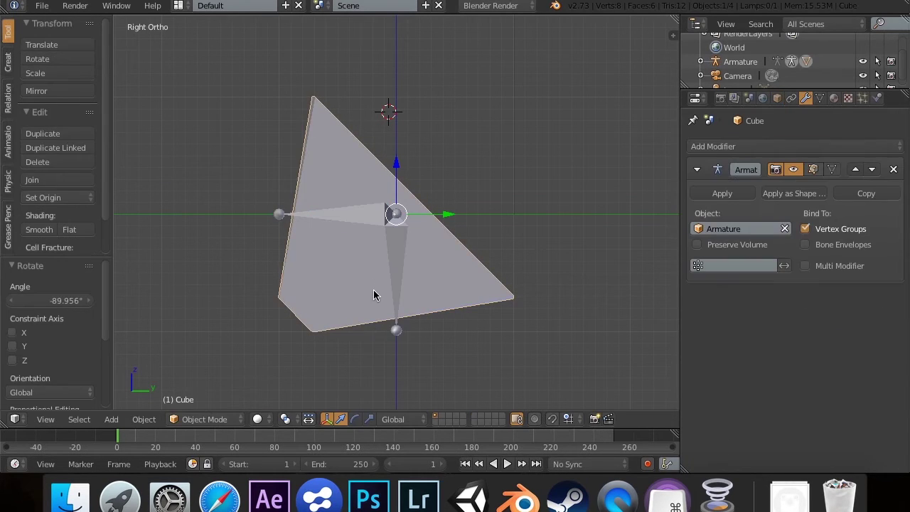
scroll(373, 289, "left", 15)
scroll(374, 289, "left", 10)
scroll(373, 290, "right", 4)
scroll(509, 282, "right", 5)
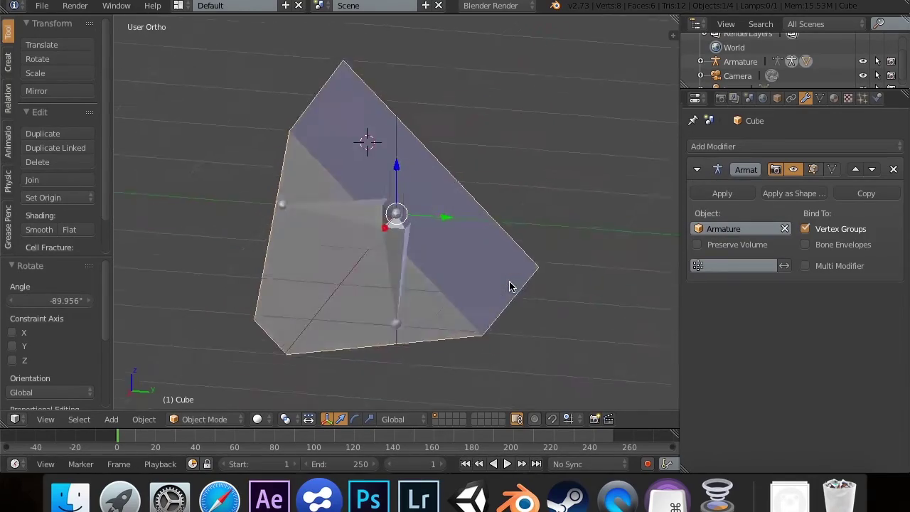
scroll(509, 282, "left", 10)
scroll(509, 282, "down", 4)
scroll(509, 282, "left", 5)
scroll(509, 281, "right", 5)
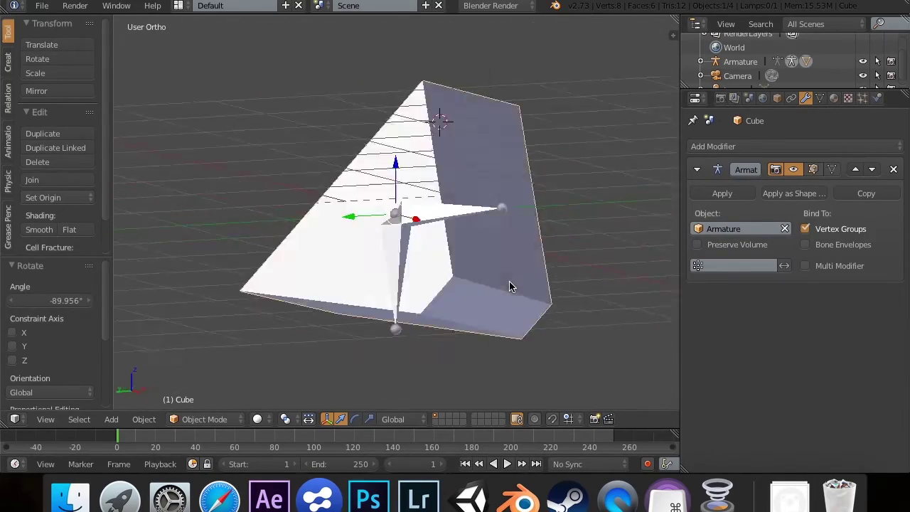
scroll(509, 286, "left", 5)
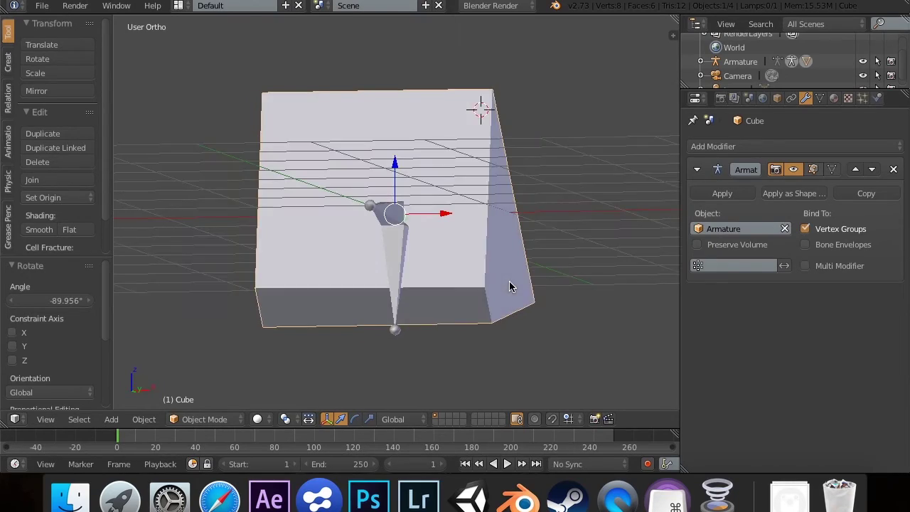
scroll(509, 286, "left", 5)
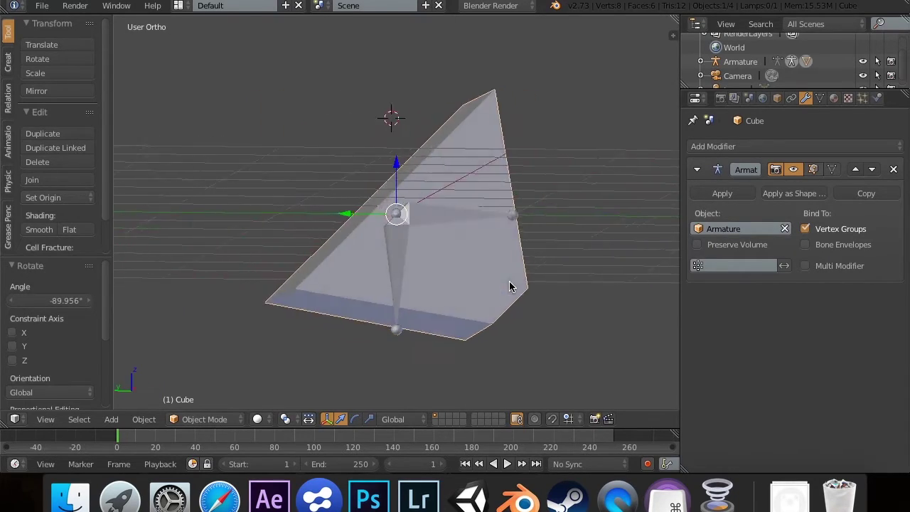
scroll(509, 287, "left", 5)
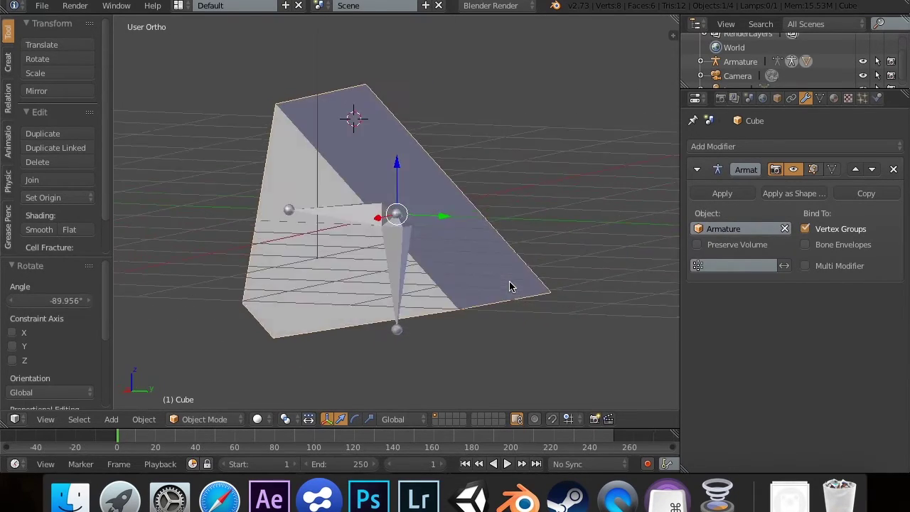
scroll(509, 286, "left", 5)
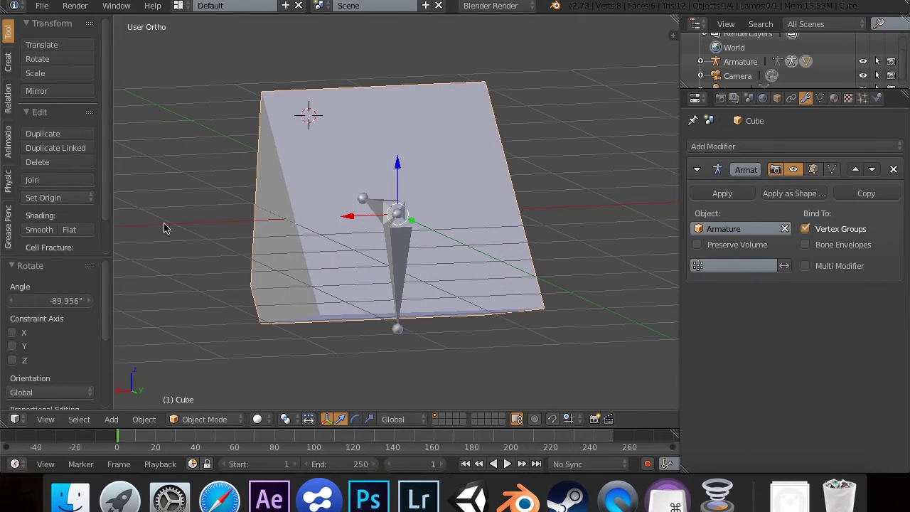
Step: Switch the cube to Edit Mode, toggling back to Object Mode once to compare the base mesh with the deformed shape
key("Tab")
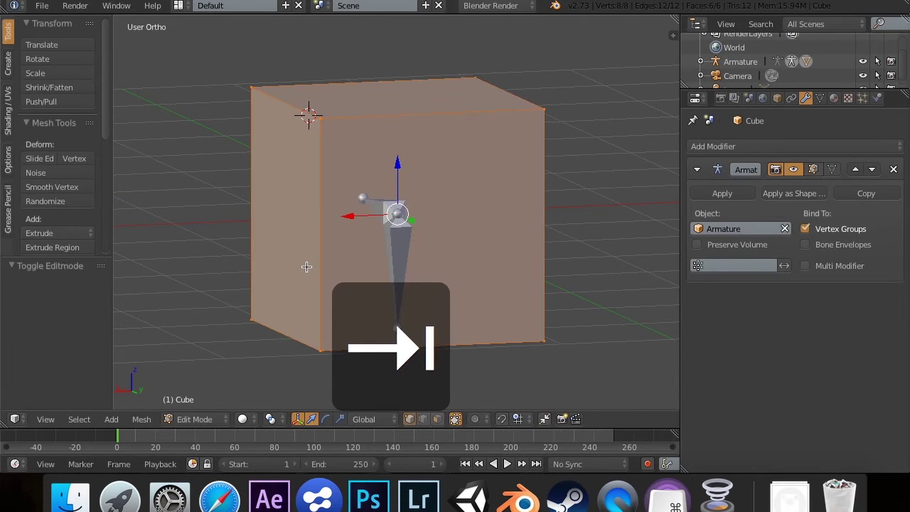
scroll(307, 266, "left", 10)
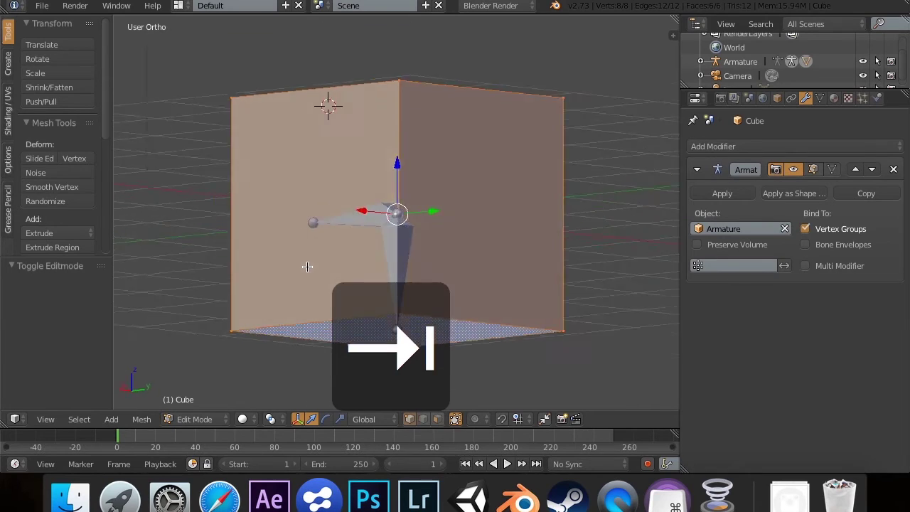
key("Tab")
key("Tab")
scroll(410, 238, "left", 10)
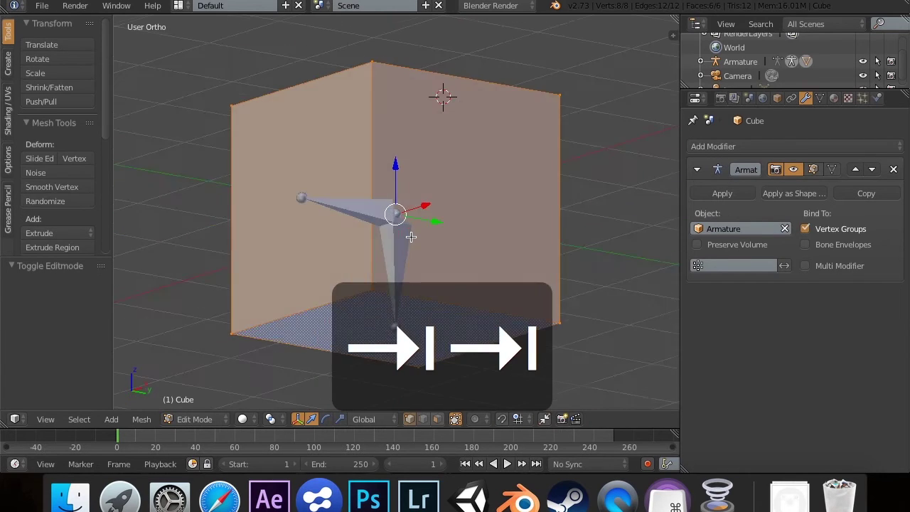
scroll(411, 237, "left", 2)
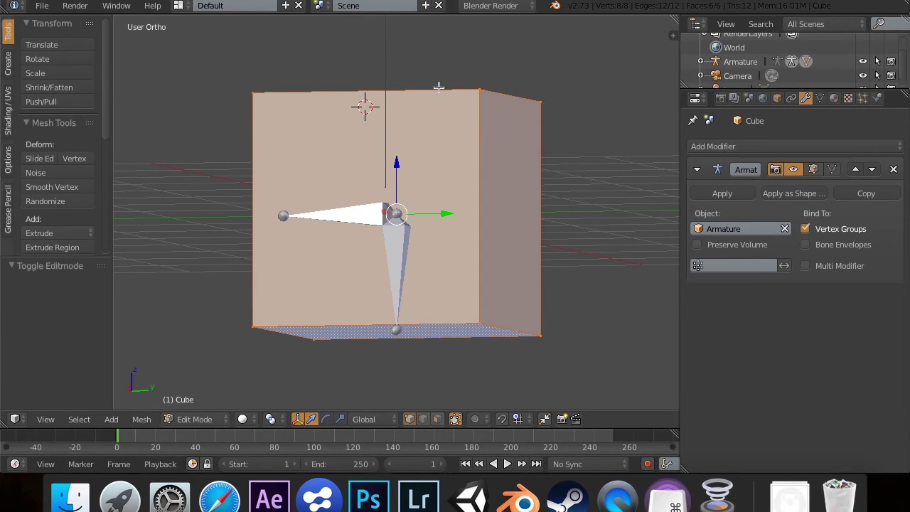
Step: Subdivide the whole cube mesh twice and return the cube to Object Mode
scroll(32, 206, "down", 5)
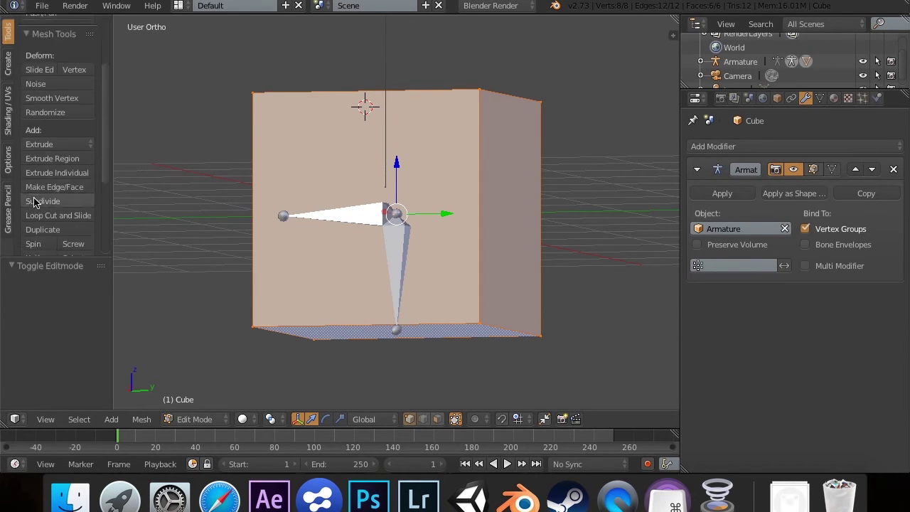
left_click(37, 202)
left_click(36, 202)
key("Tab")
Step: Examine from all sides how the subdivided cube bends with the armature
scroll(310, 182, "right", 10)
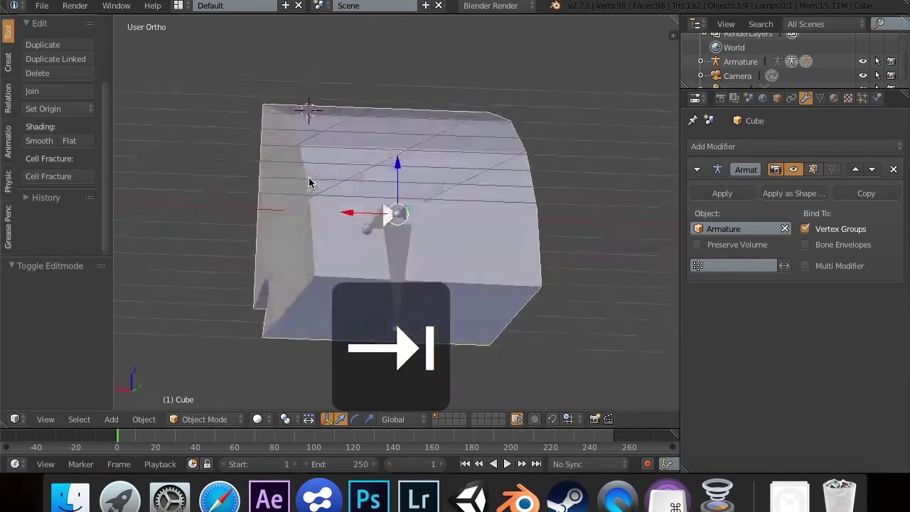
scroll(319, 147, "right", 10)
scroll(319, 147, "down", 5)
scroll(318, 147, "right", 8)
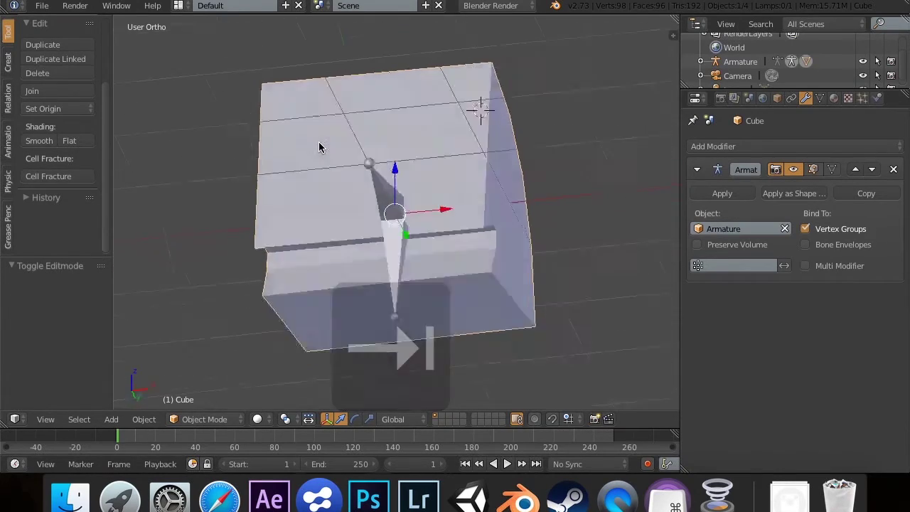
scroll(319, 142, "left", 10)
scroll(319, 142, "right", 20)
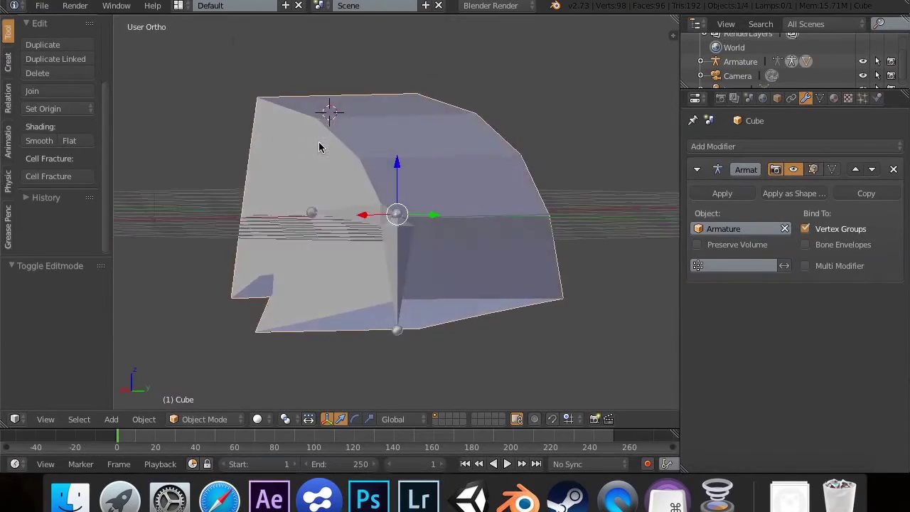
scroll(320, 147, "right", 8)
scroll(319, 147, "left", 15)
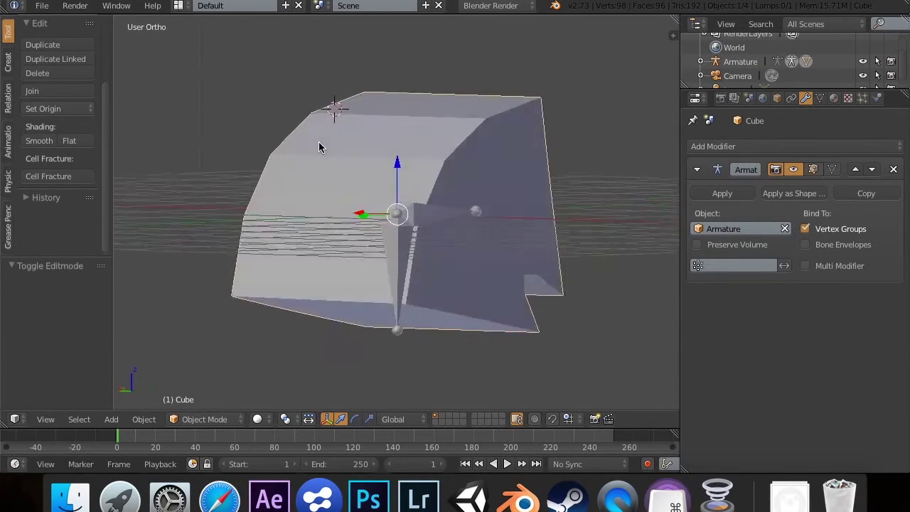
scroll(319, 147, "right", 10)
scroll(318, 146, "left", 5)
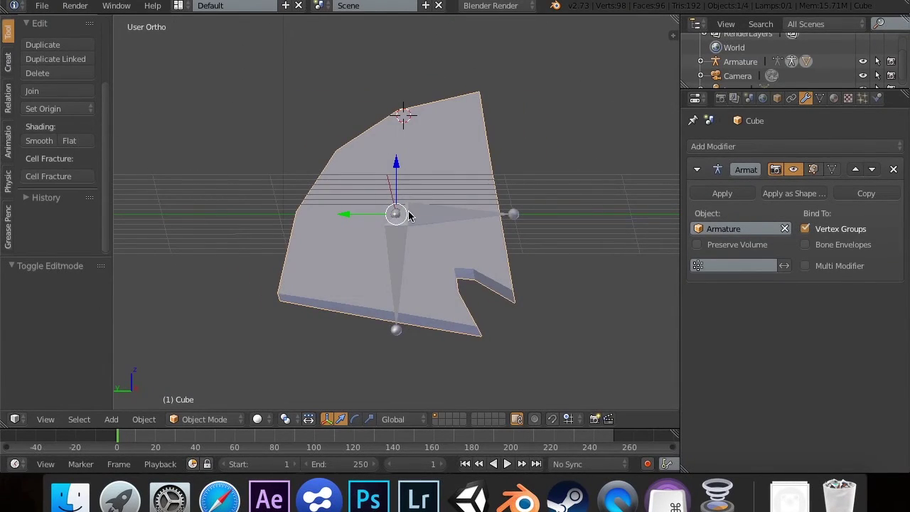
Step: Select the armature's upper bone and rotate it about 16.5° so that it tilts slightly downward
right_click(523, 219)
key("r")
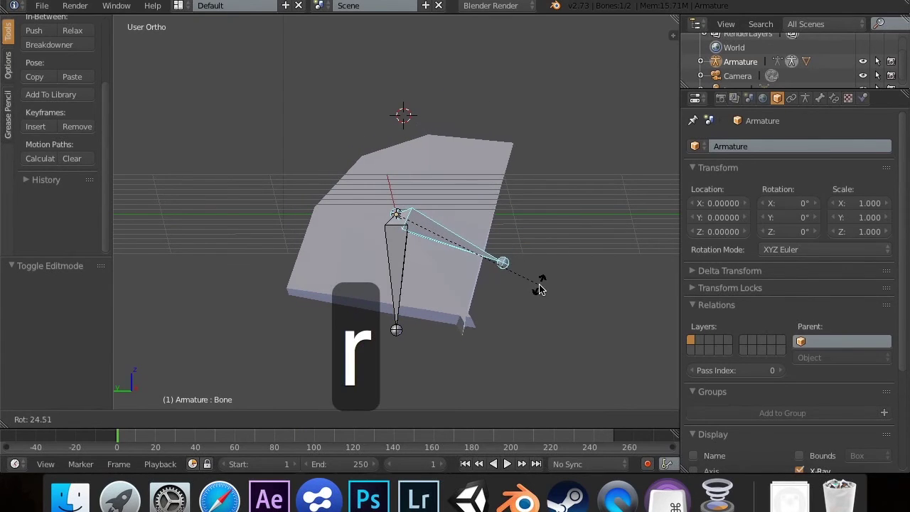
left_click(547, 276)
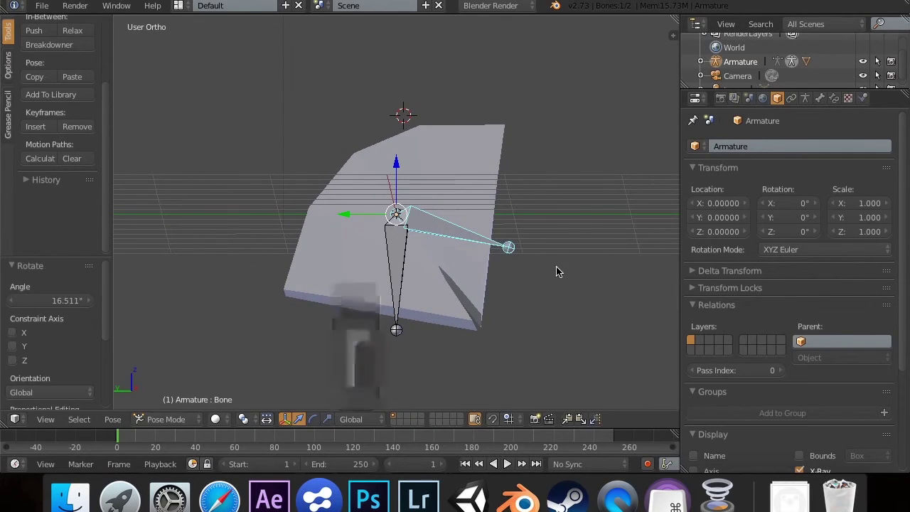
Step: Move the upper bone about 0.09 along Y and -0.115 along Z, check it in the front and right views, and undo the move
key("g")
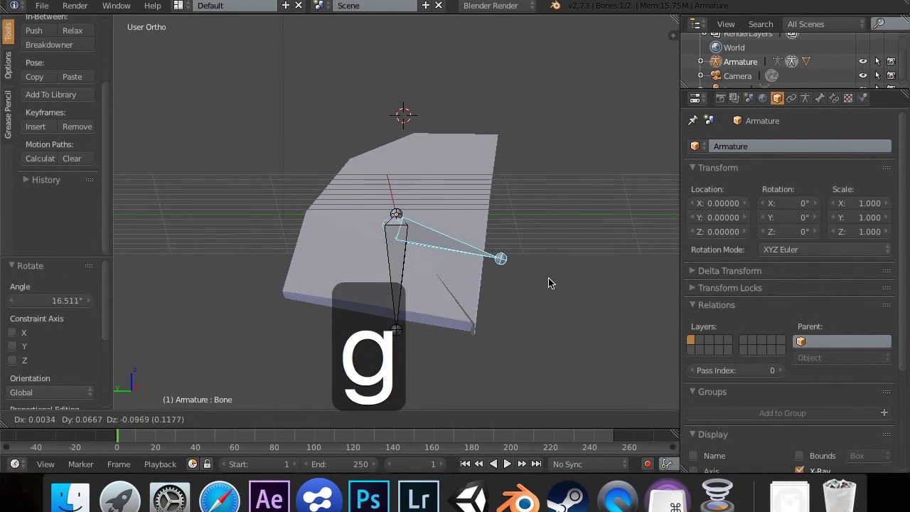
left_click(546, 284)
key("1")
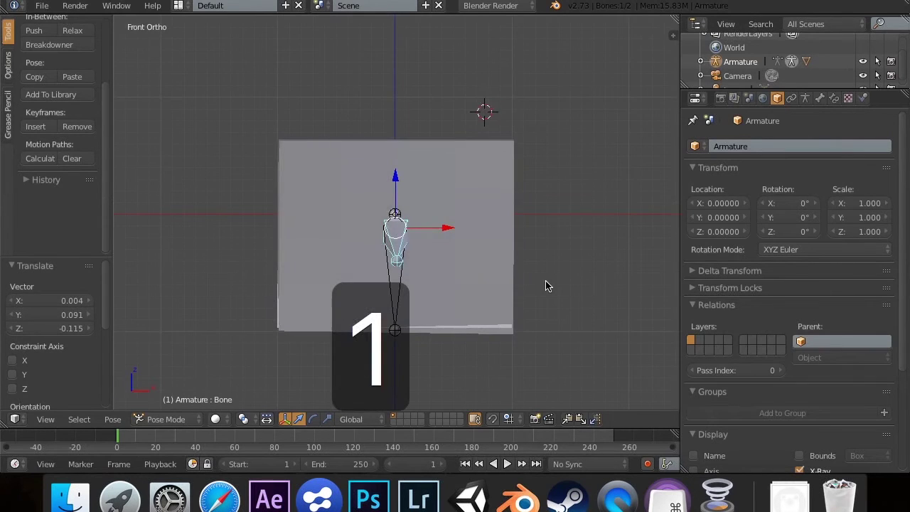
key("3")
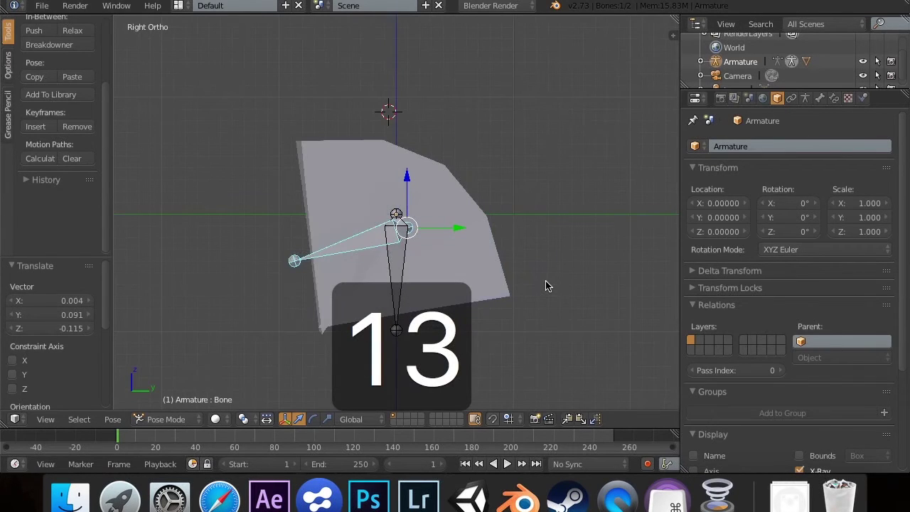
key("super+z")
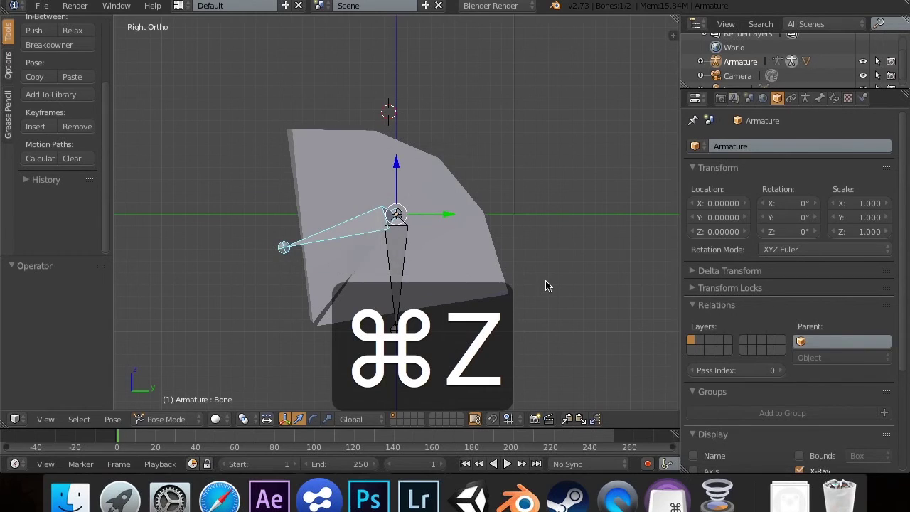
Step: Rotate the upper bone about -2.7° in the right view and about -2.1° in the bottom view
key("r")
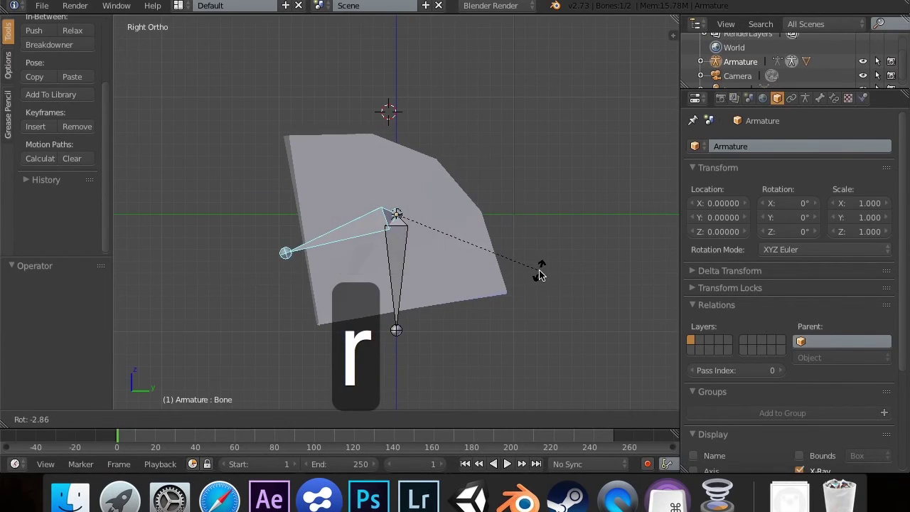
left_click(538, 275)
key("7")
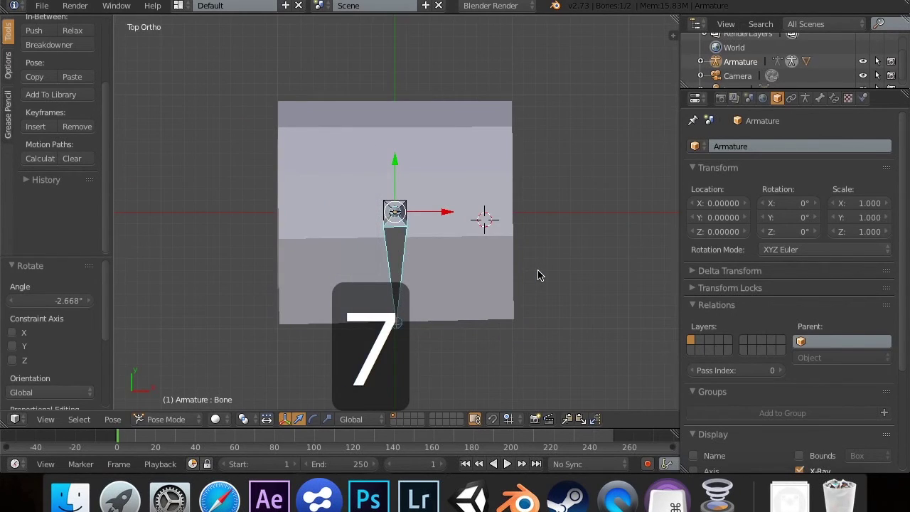
key("ctrl+7")
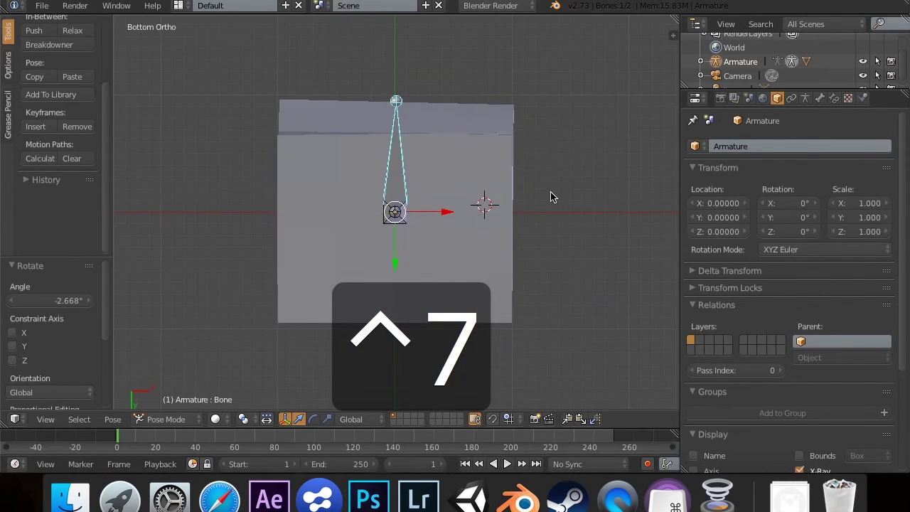
key("r")
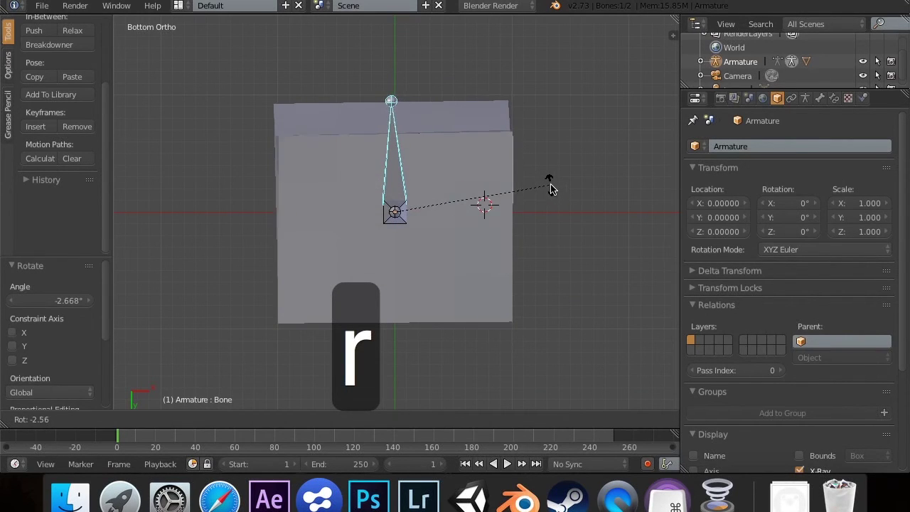
left_click(554, 188)
Step: Examine the posed cube from several angles, switching the armature to Edit Mode and back once to compare it with the rest shape
scroll(554, 188, "right", 10)
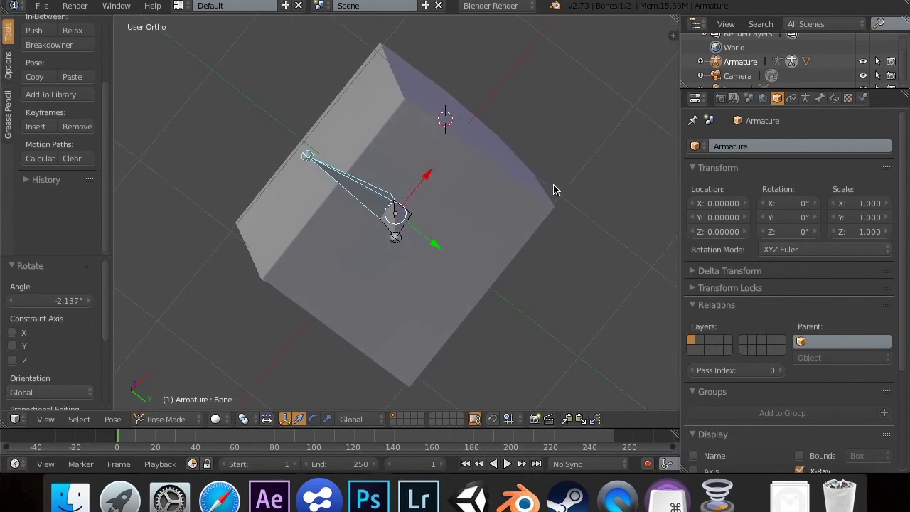
scroll(554, 188, "right", 15)
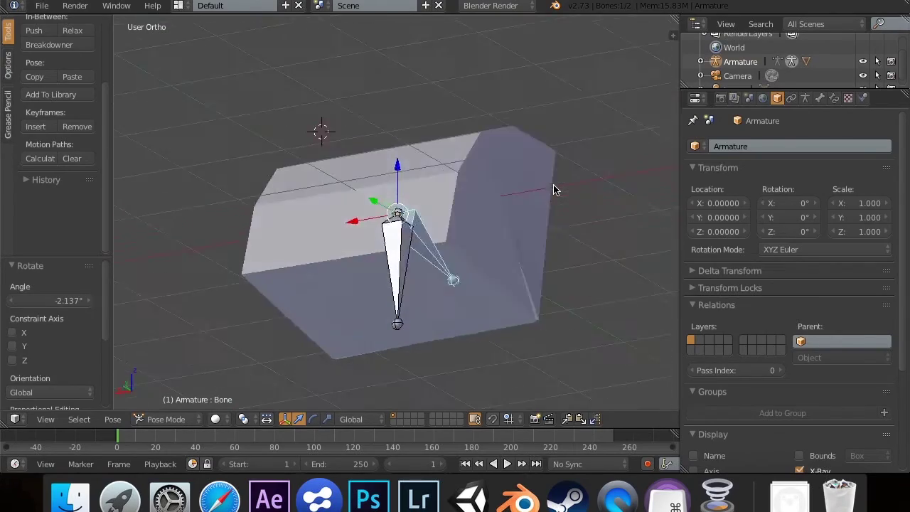
scroll(554, 189, "left", 15)
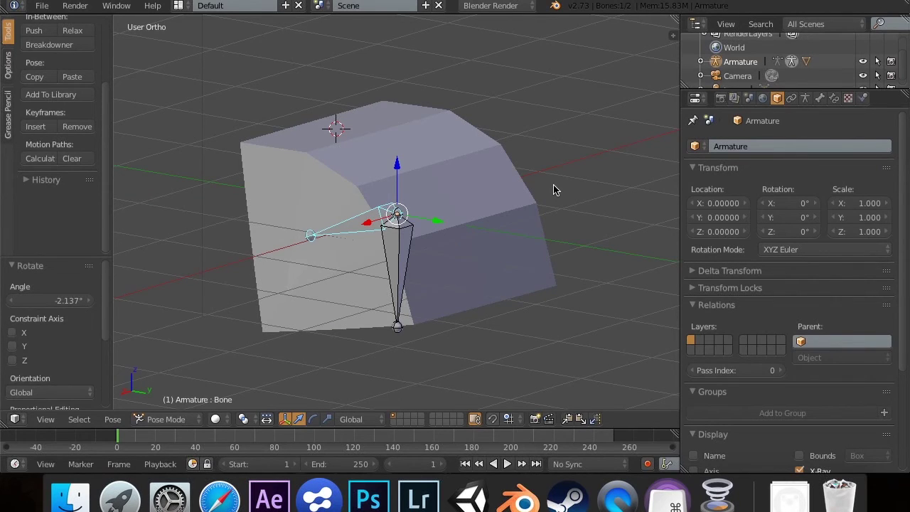
key("Tab")
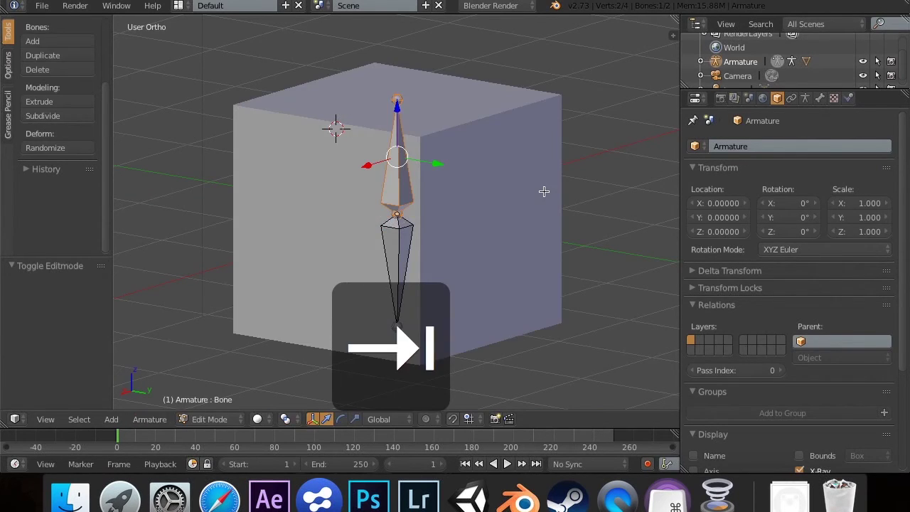
key("Tab")
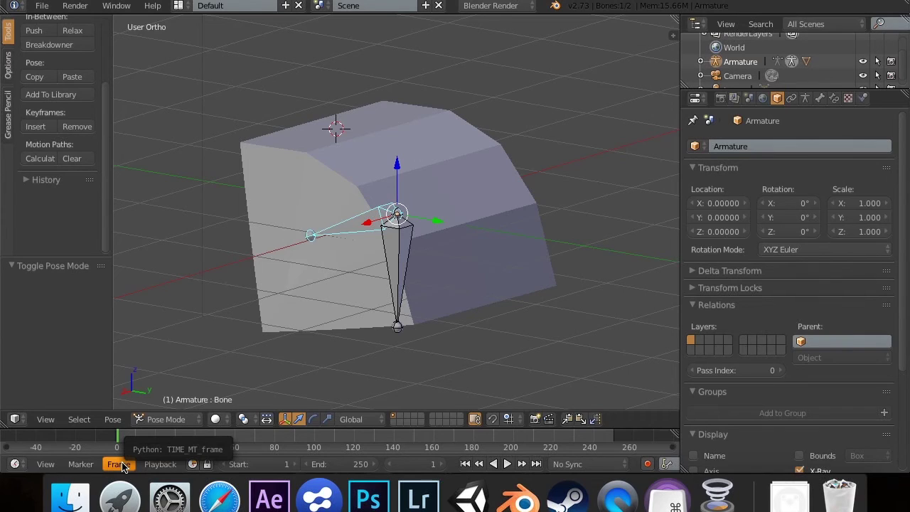
scroll(356, 148, "right", 5)
scroll(355, 148, "up", 5)
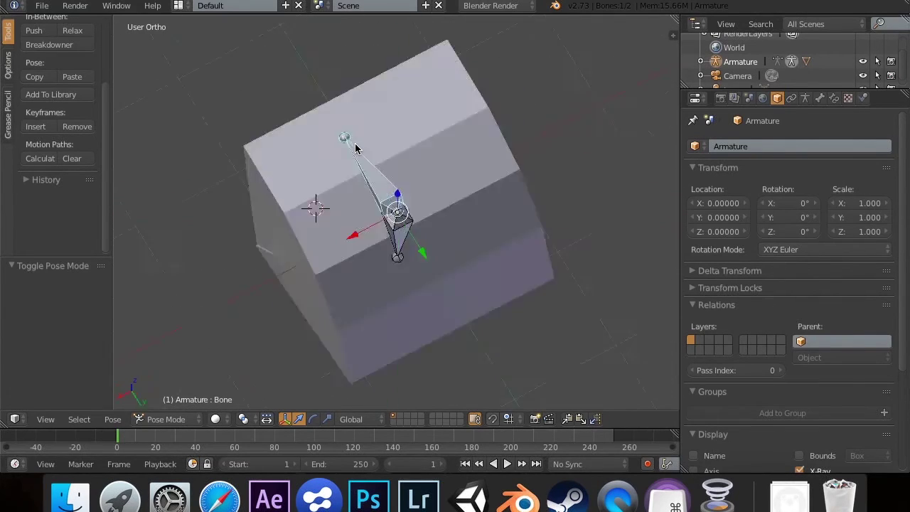
scroll(355, 148, "down", 6)
scroll(355, 147, "right", 10)
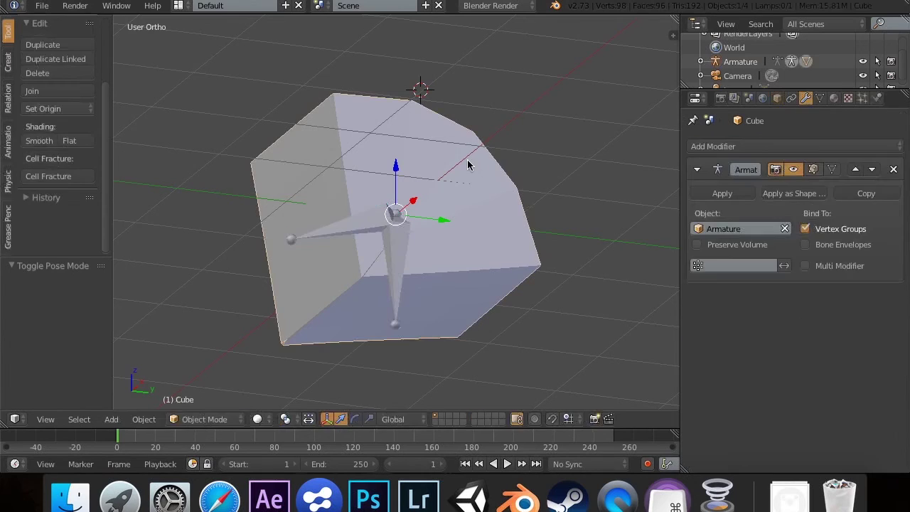
Step: Toggle Preserve Volume, Vertex Groups and Multi Modifier in the cube's Armature modifier, restoring each option after comparing its effect
left_click(711, 245)
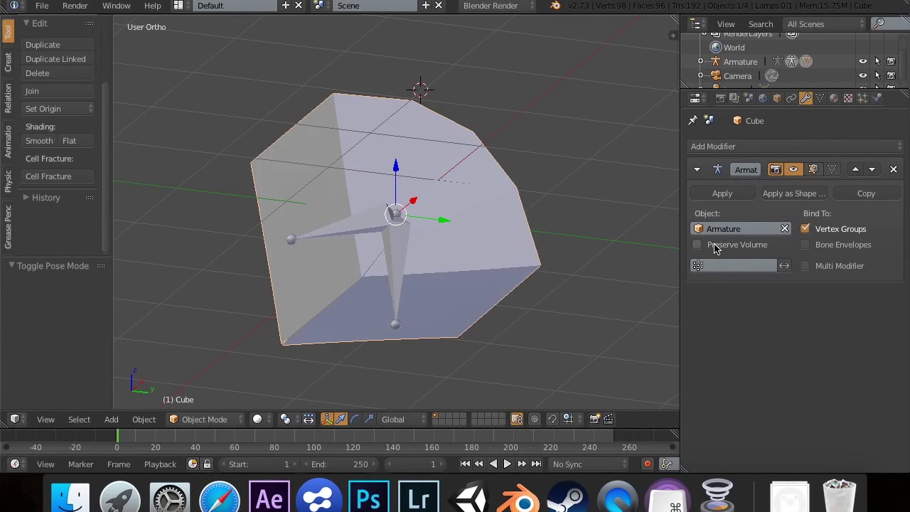
left_click(714, 247)
left_click(842, 230)
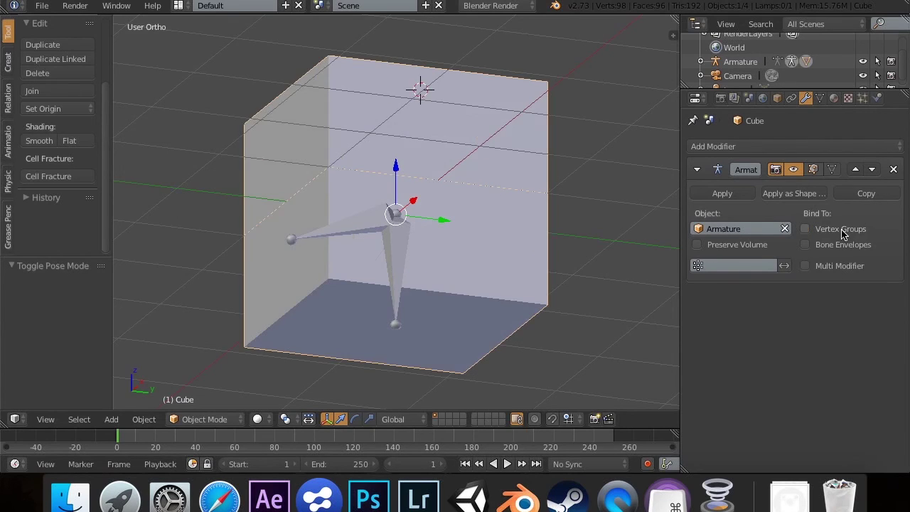
left_click(843, 235)
left_click(824, 267)
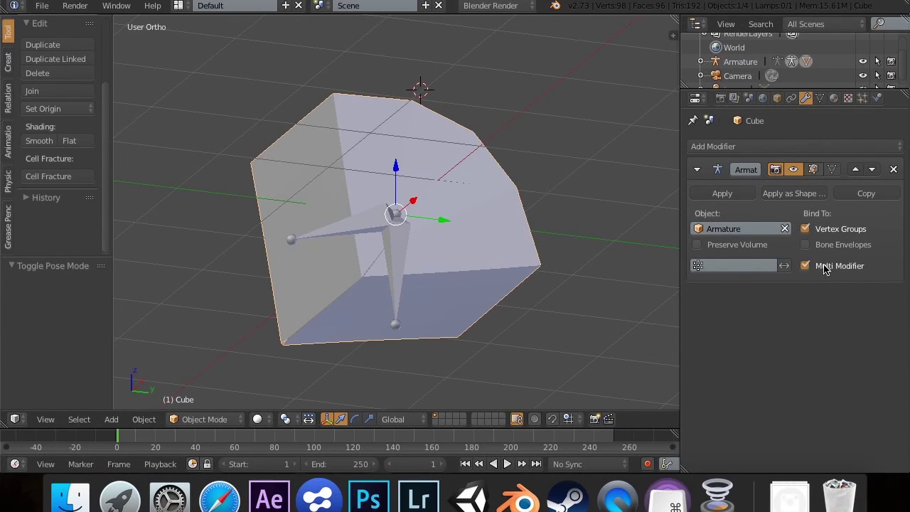
left_click(805, 265)
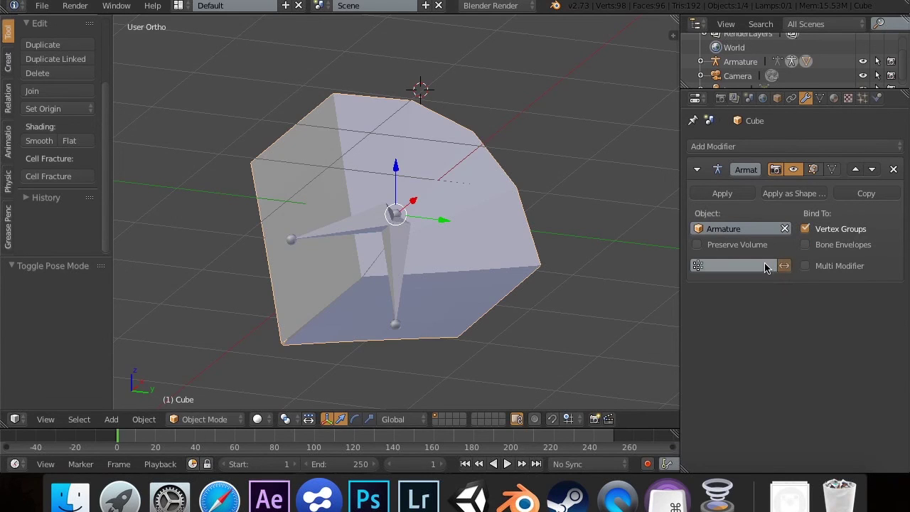
left_click(739, 247)
left_click(738, 246)
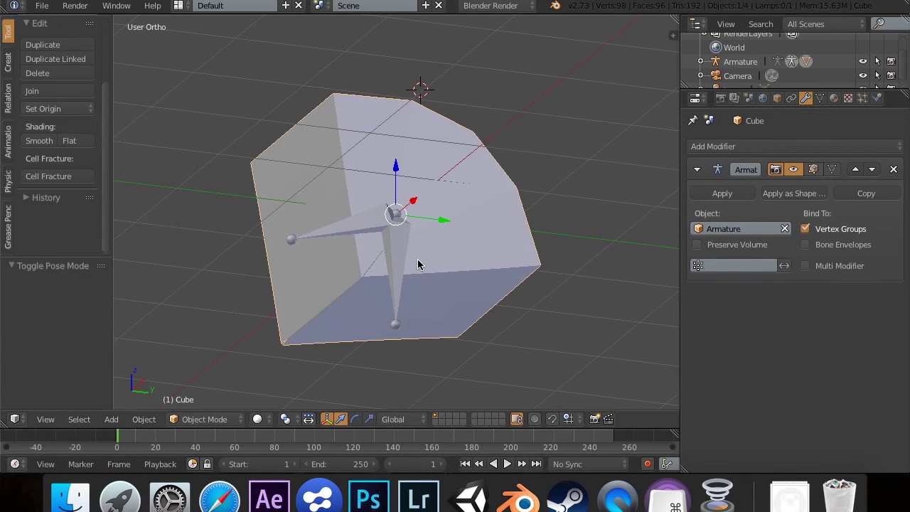
Step: Inspect the selected cube's deformation around the bent upper bone from opposite sides
scroll(417, 260, "up", 10)
scroll(418, 259, "right", 10)
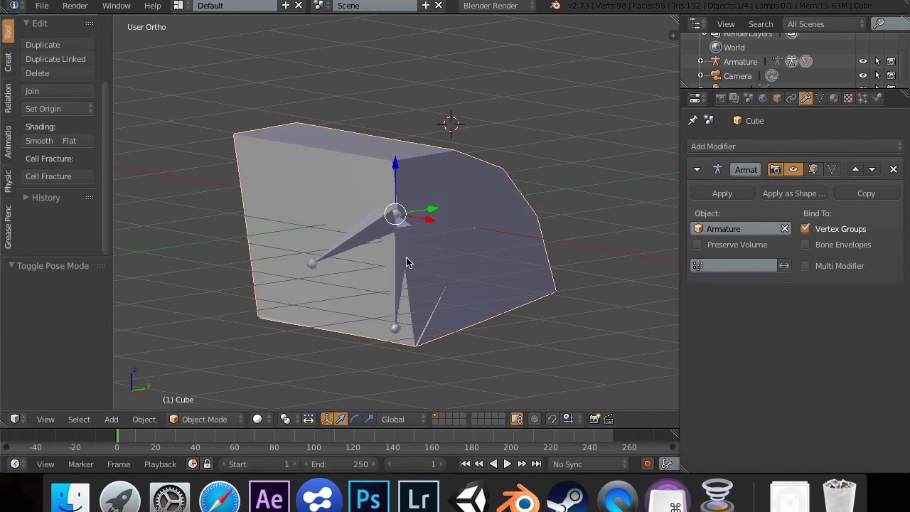
scroll(407, 261, "left", 4)
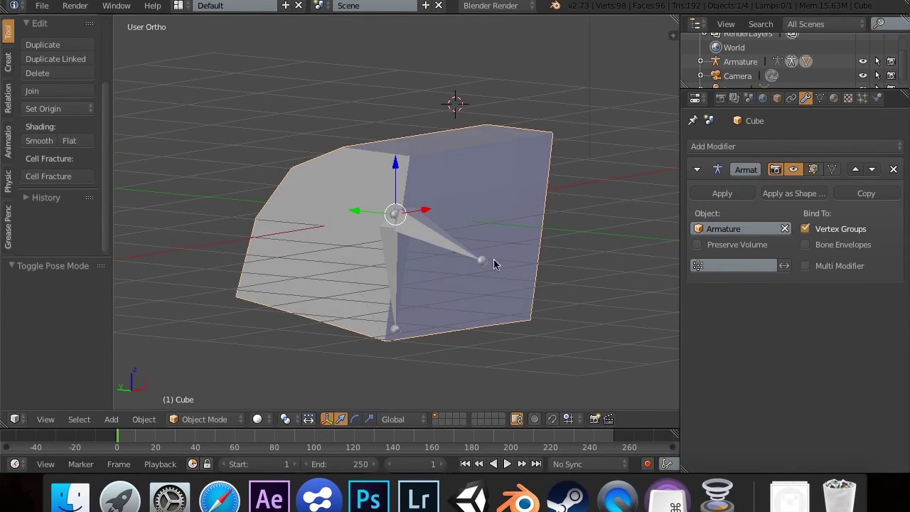
scroll(477, 259, "left", 10)
scroll(478, 260, "right", 6)
scroll(490, 257, "right", 6)
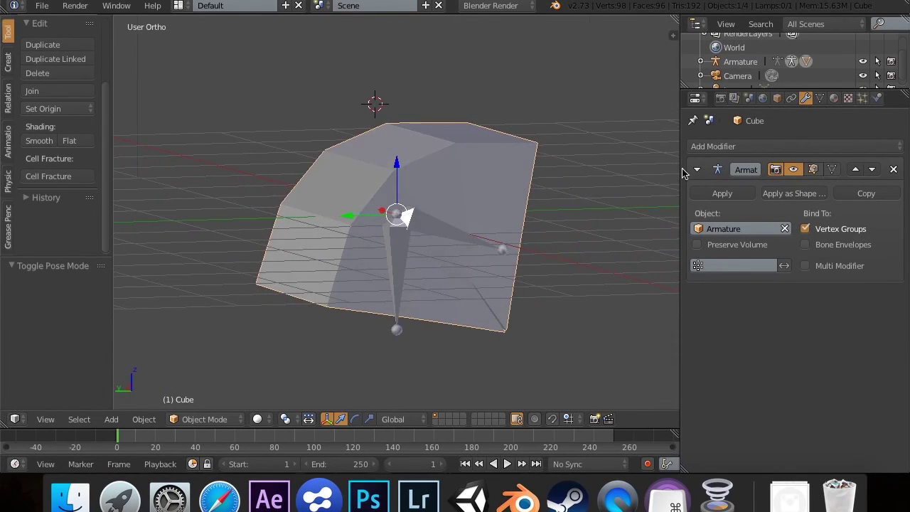